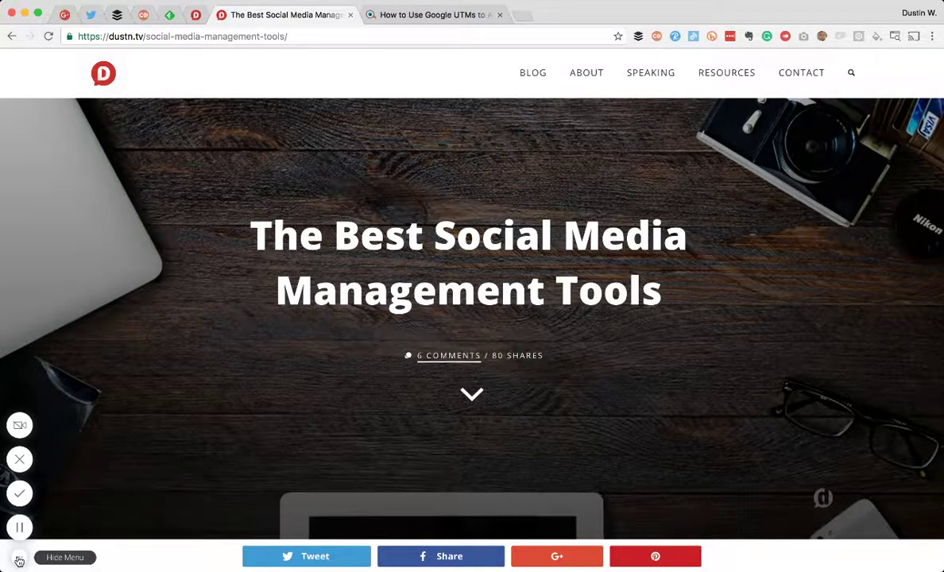
# - Look through the social media management tools post down to its section on Buffer
pyautogui.scroll(-10, 483, 421)
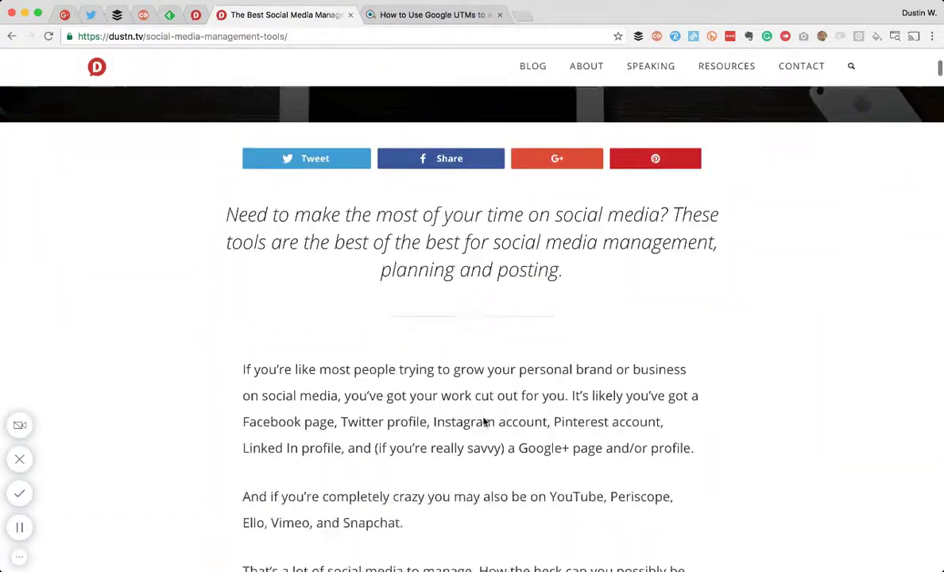
pyautogui.scroll(-10, 483, 422)
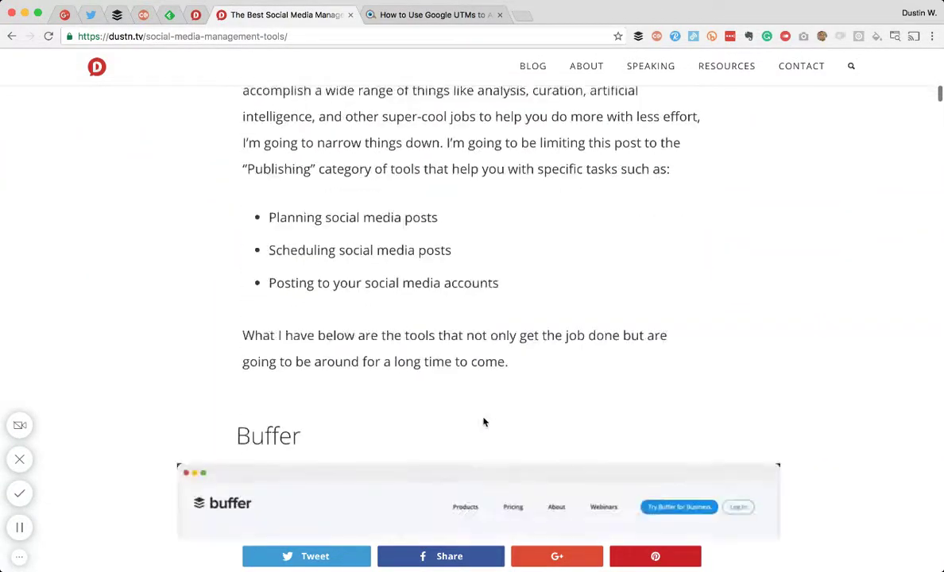
pyautogui.scroll(-3, 483, 422)
pyautogui.scroll(1, 483, 421)
pyautogui.scroll(-5, 483, 422)
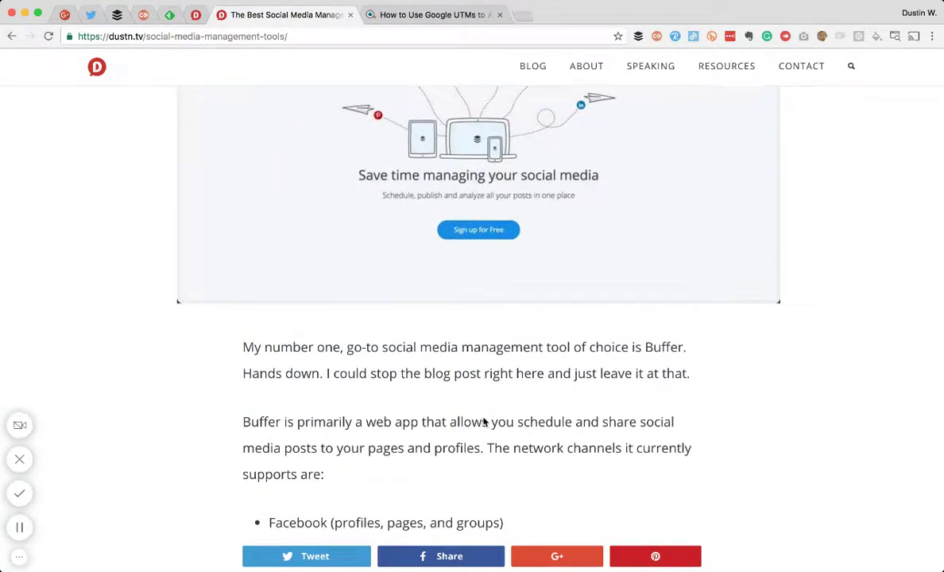
pyautogui.scroll(5, 483, 422)
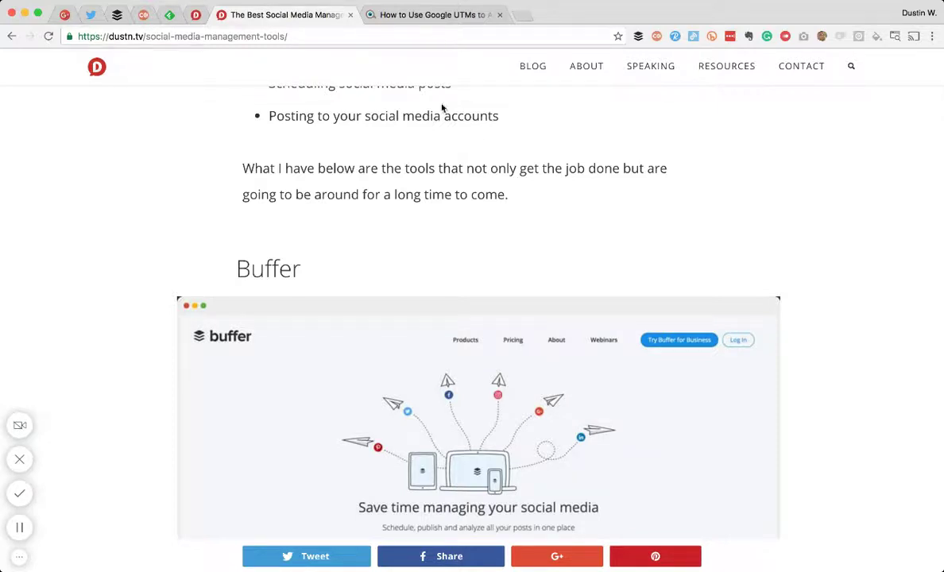
pyautogui.scroll(-1, 522, 191)
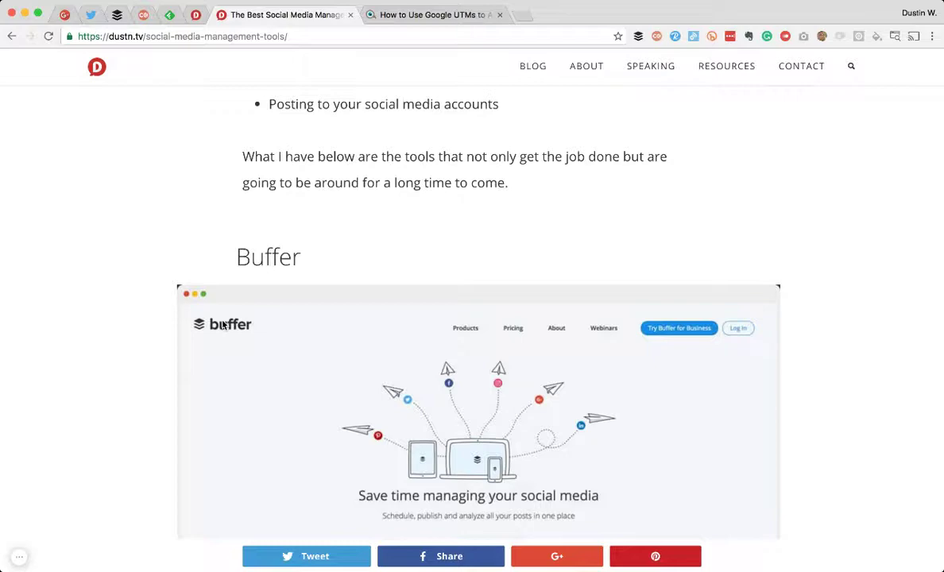
# - Switch to the open Social Media Examiner article on Google UTMs and skim its introduction and first section
pyautogui.click(438, 15)
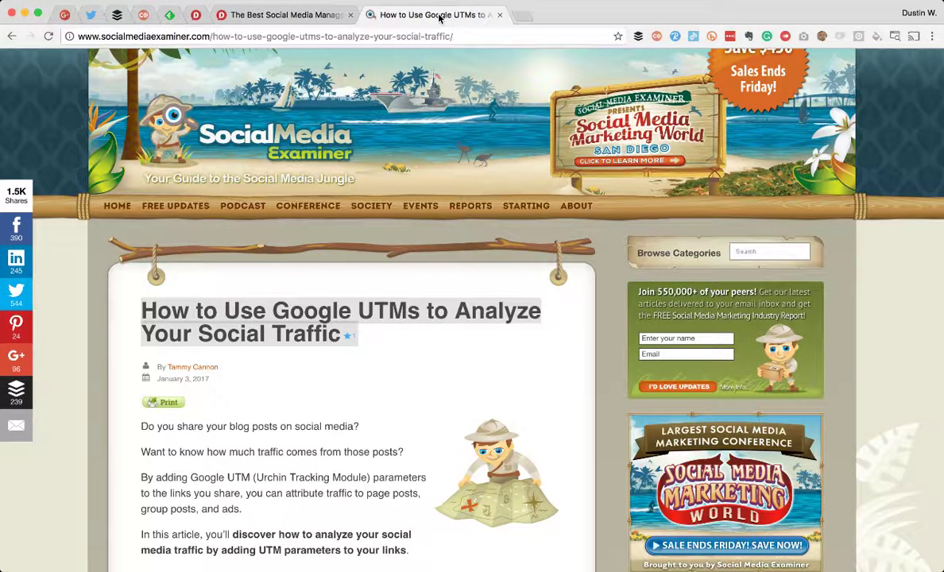
pyautogui.scroll(-5, 349, 392)
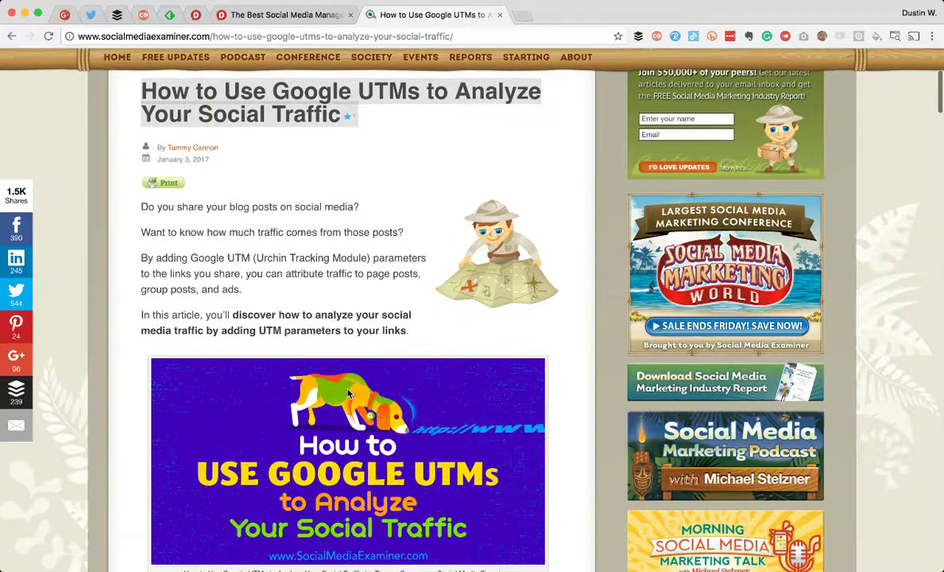
pyautogui.scroll(-7, 436, 358)
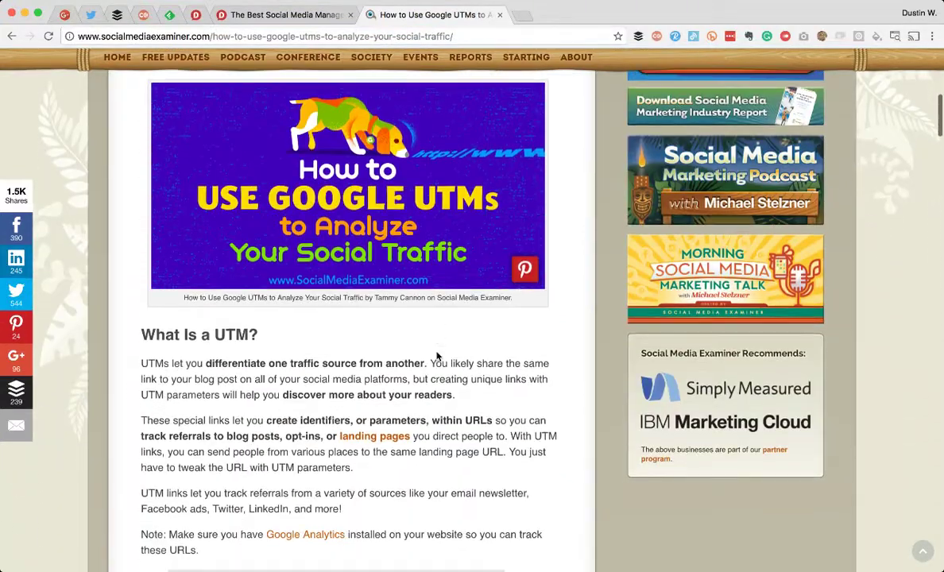
pyautogui.scroll(-5, 436, 358)
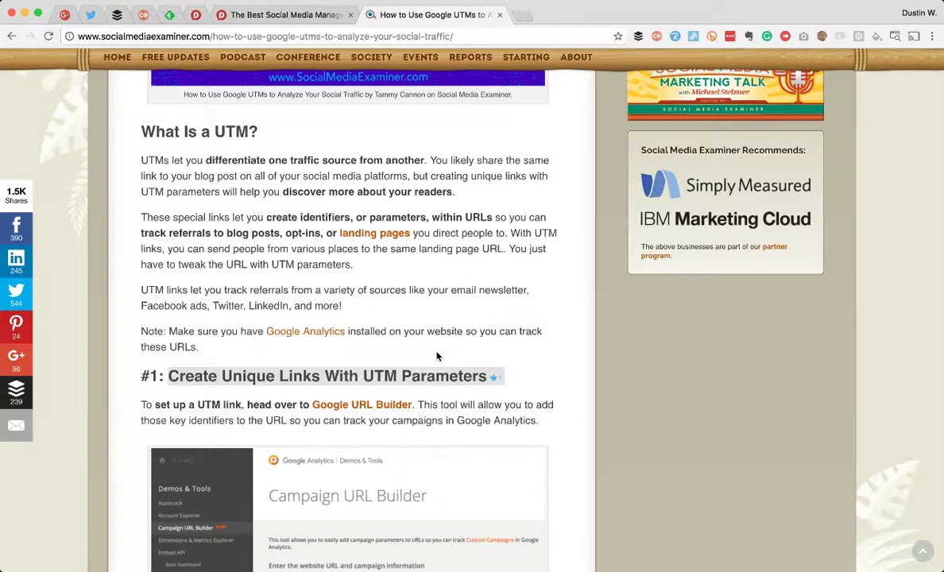
pyautogui.scroll(-9, 436, 357)
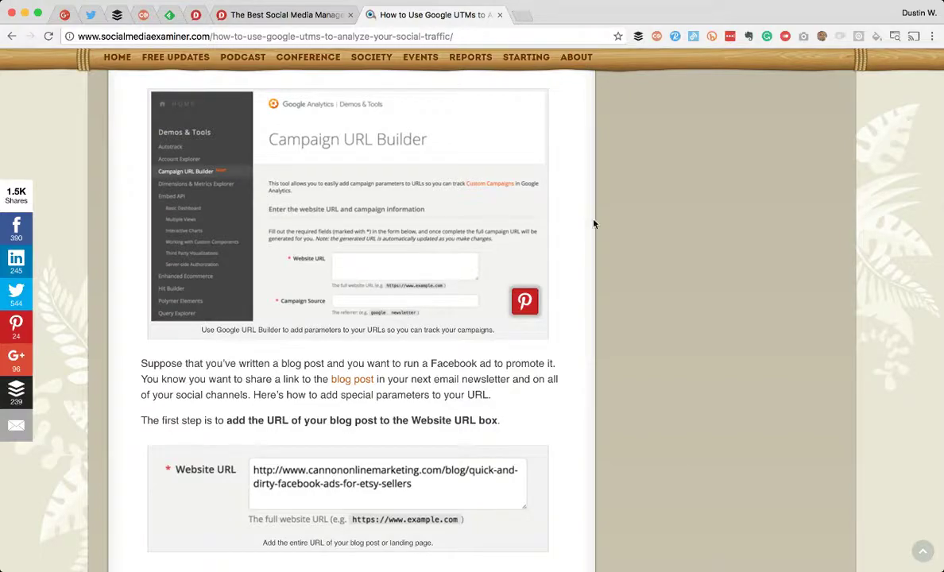
pyautogui.scroll(10, 602, 239)
pyautogui.scroll(6, 601, 241)
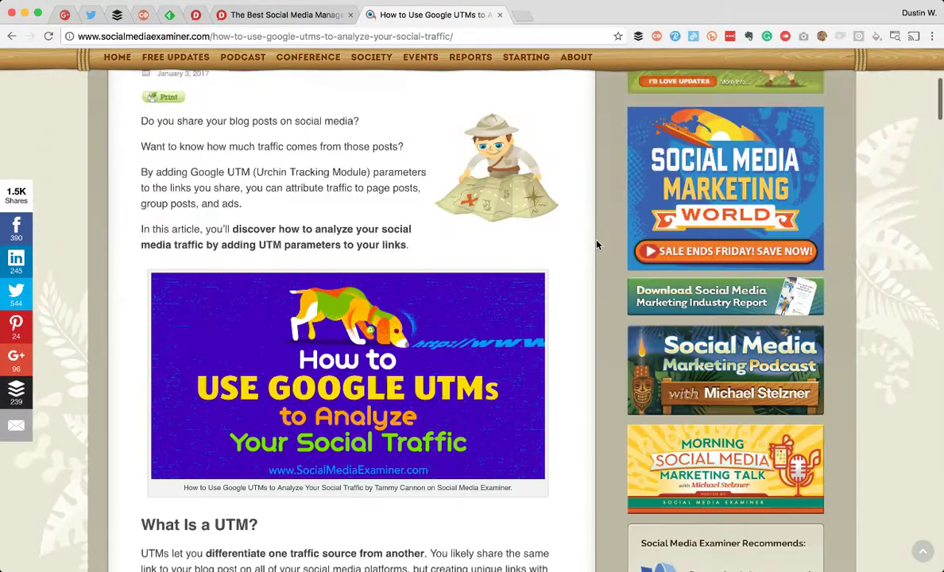
# - Share the article through the Buffer extension and select the personal Google+, Twitter, Facebook and LinkedIn profiles
pyautogui.click(637, 37)
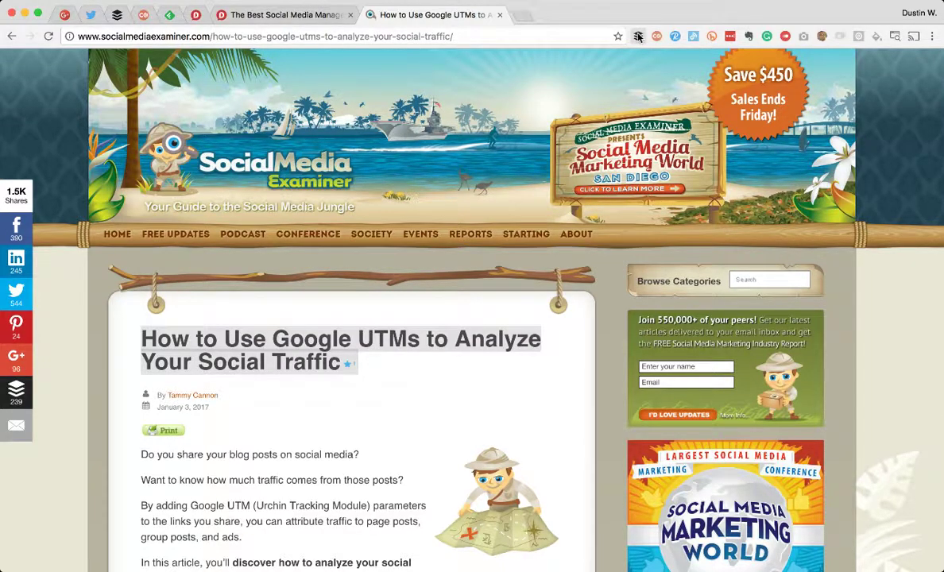
pyautogui.scroll(-5, 601, 267)
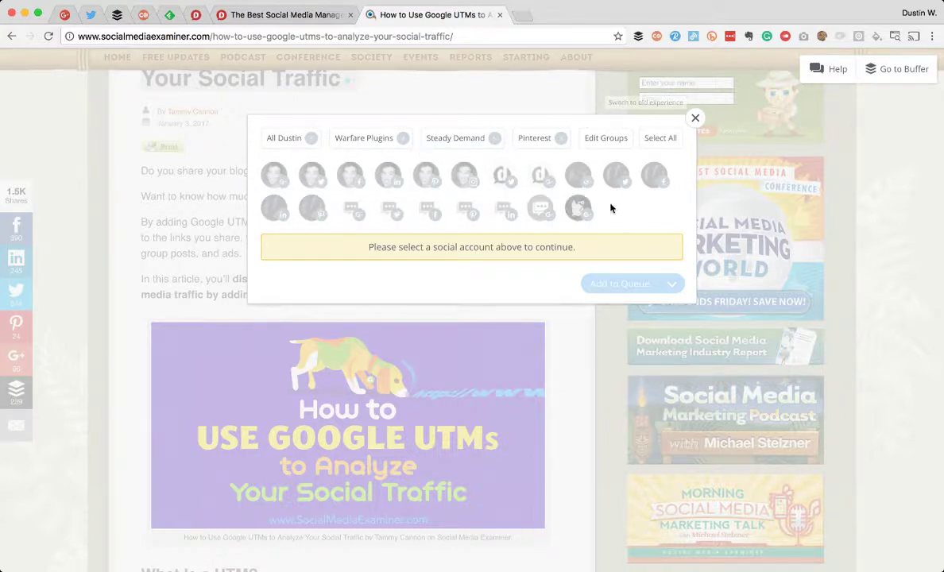
pyautogui.click(277, 177)
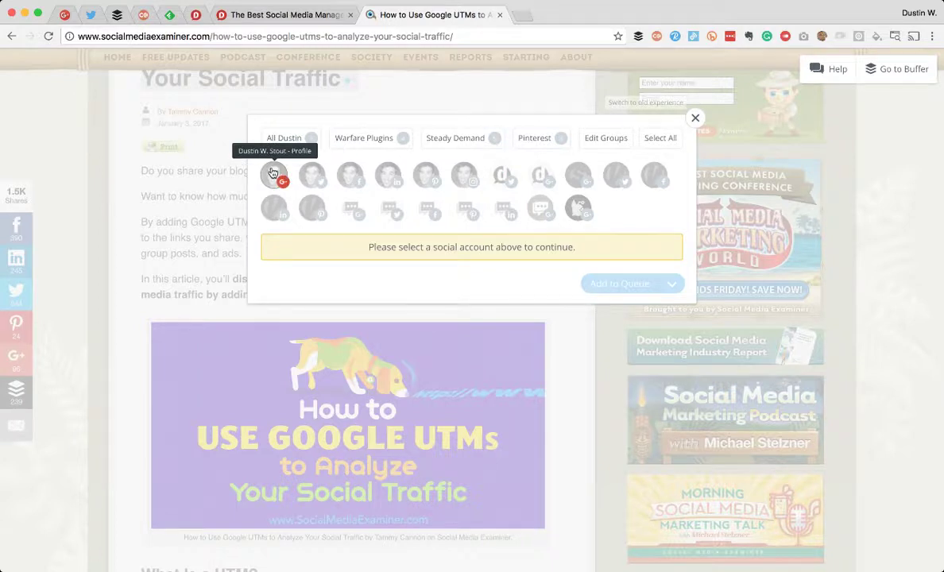
pyautogui.click(312, 199)
pyautogui.click(349, 199)
pyautogui.click(388, 199)
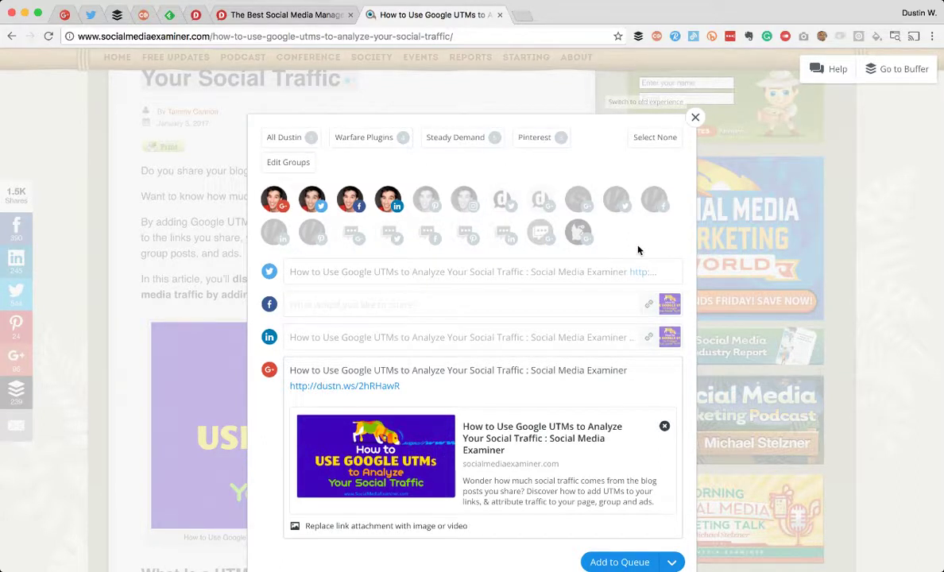
# - Remove ": Social Media Examiner" from the tweet's title text and attach the suggested "How to Use Google UTMs" image
pyautogui.scroll(-2, 637, 250)
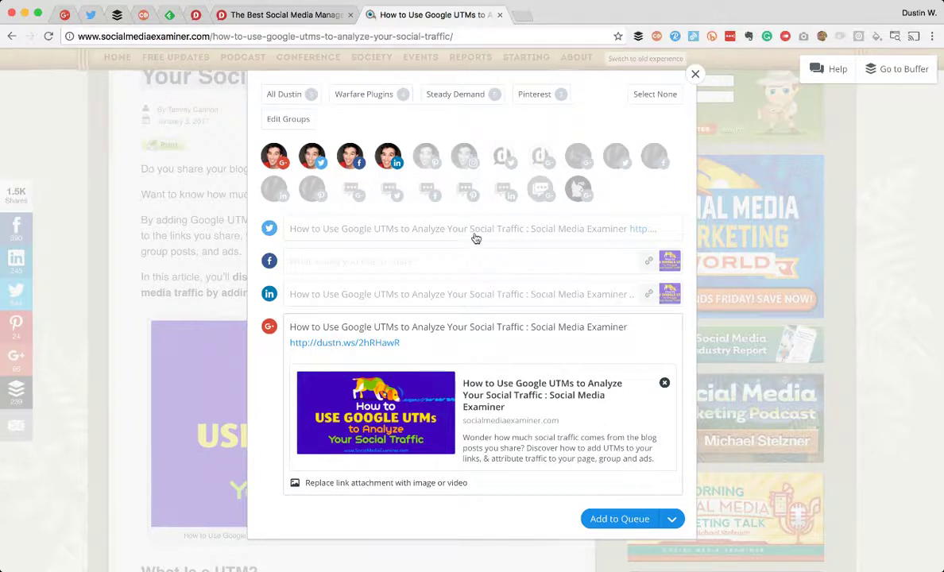
pyautogui.click(441, 226)
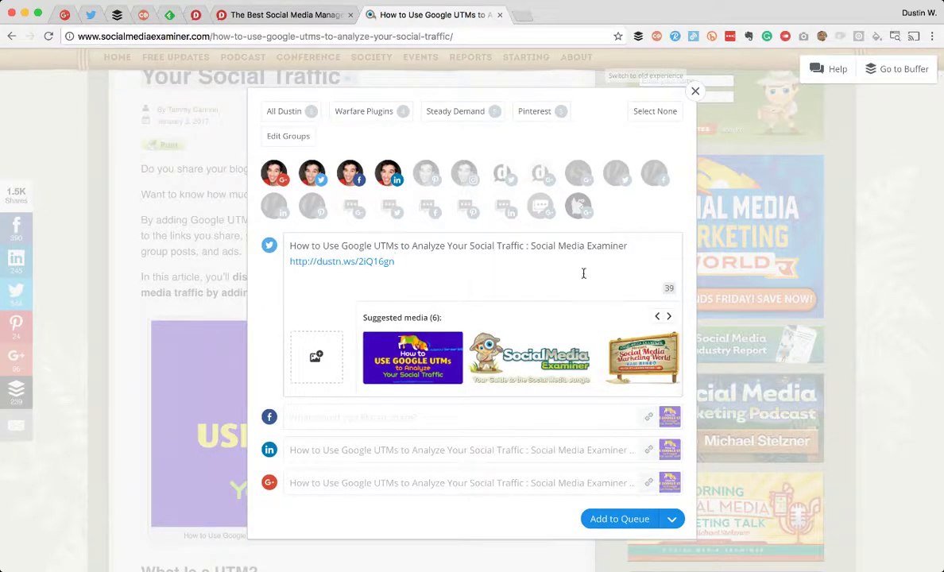
pyautogui.moveTo(526, 247); pyautogui.dragTo(627, 247)
pyautogui.press('BackSpace')
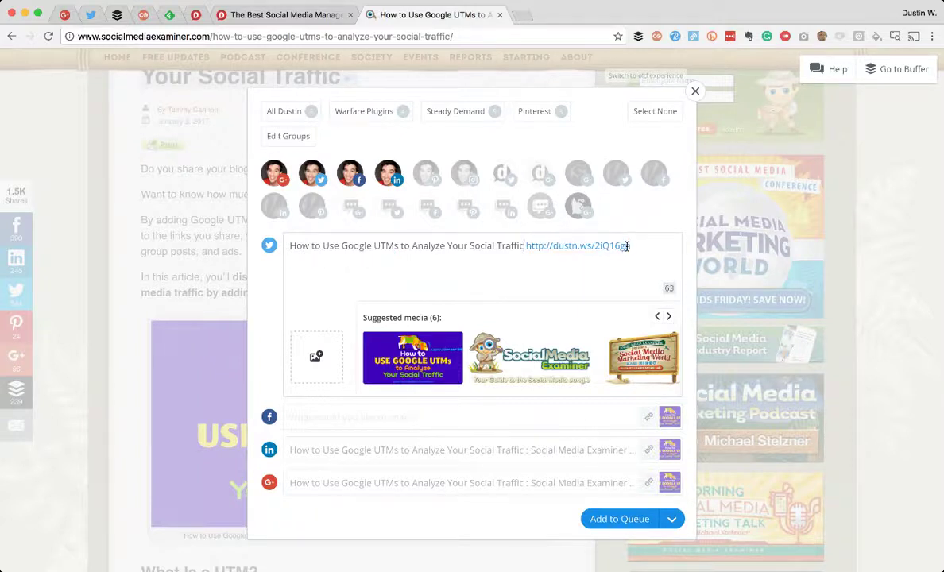
pyautogui.click(412, 357)
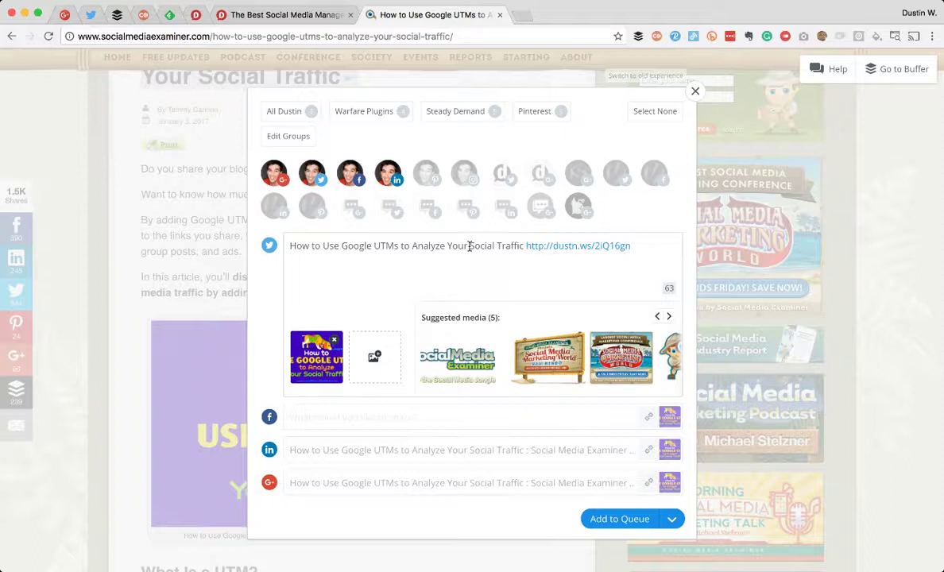
# - Turn the word "Social" in the tweet into the hashtag #SocialMedia
pyautogui.write('#')
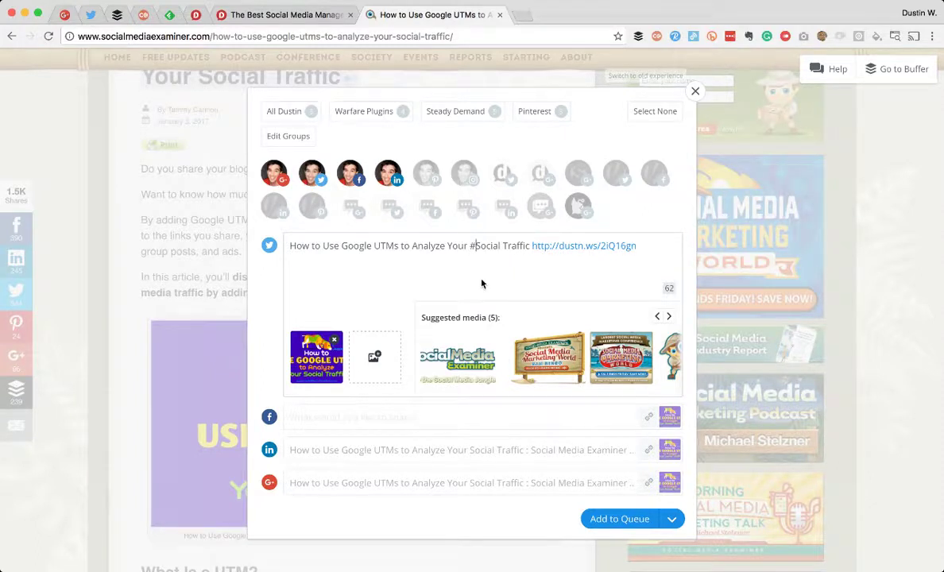
pyautogui.press('Right')
pyautogui.press('Right')
pyautogui.press('Right')
pyautogui.press('Right')
pyautogui.press('Right')
pyautogui.press('Right')
pyautogui.write('Media')
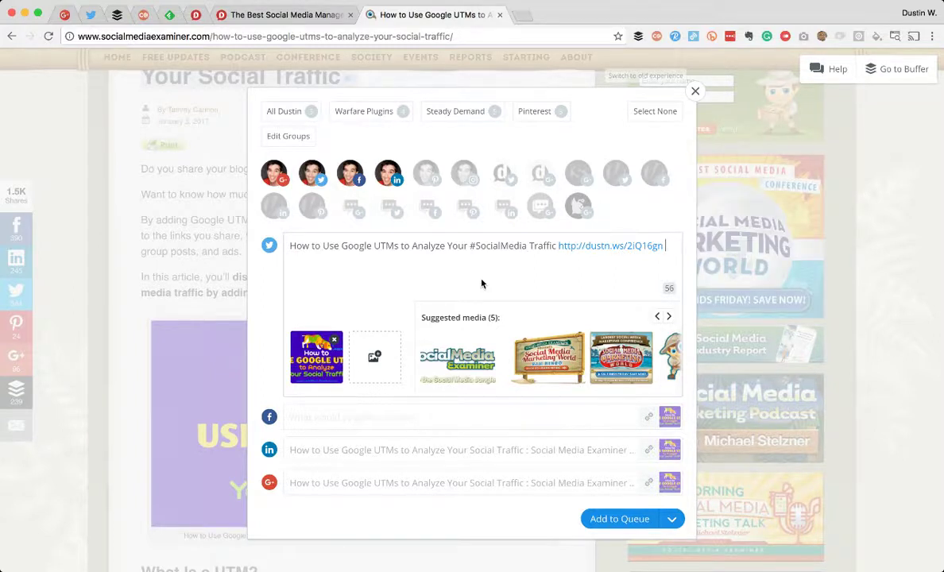
pyautogui.write('via @smexa')
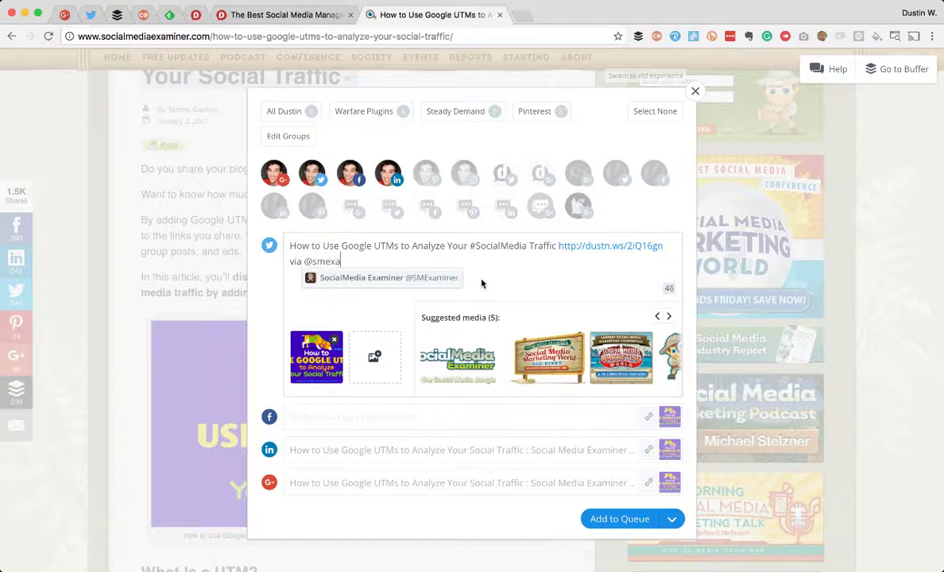
pyautogui.click(438, 277)
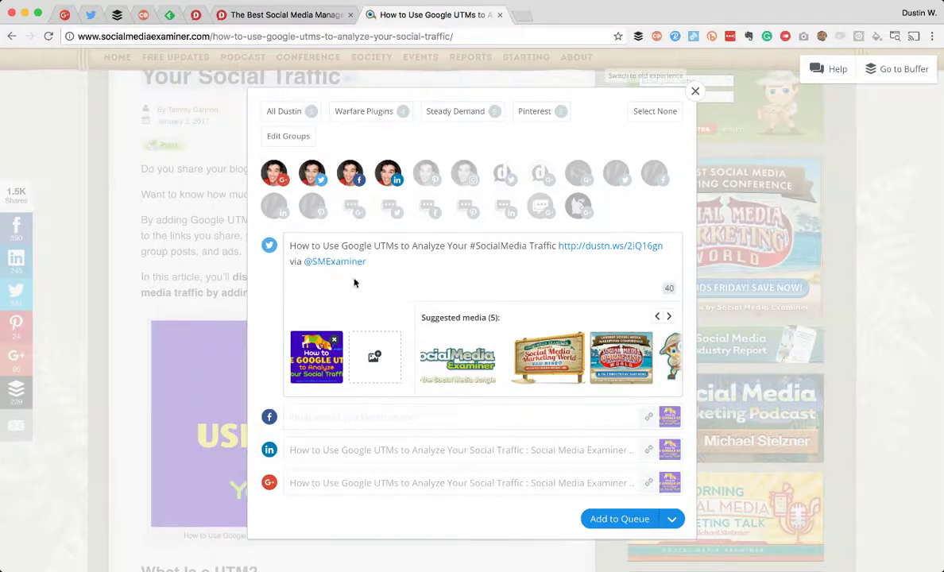
pyautogui.click(261, 275)
# - Start the Facebook post with the text "LOVE this post from Social Media Examiner", without an @ mention
pyautogui.click(400, 306)
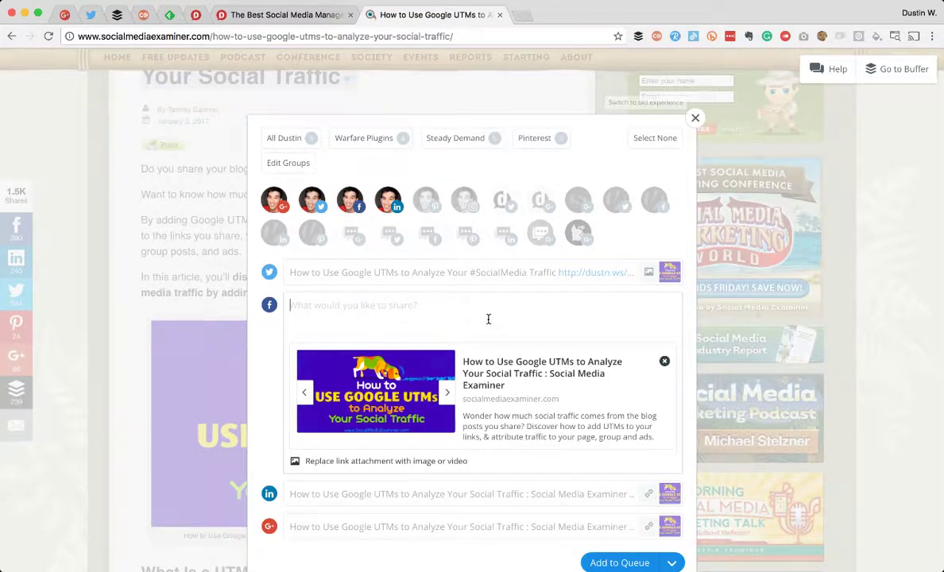
pyautogui.write('LOVE this po')
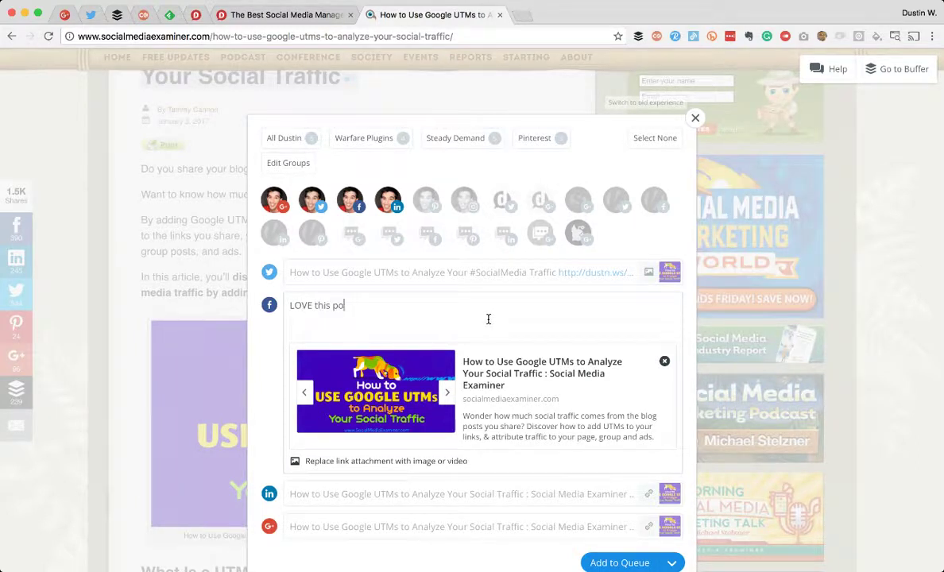
pyautogui.write('st from @Social Med')
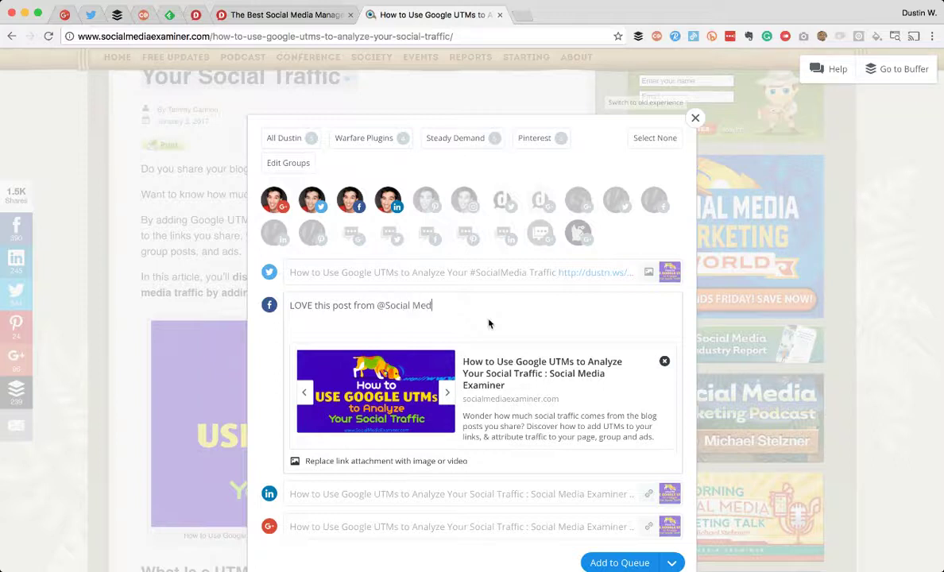
pyautogui.write('ia Examiner')
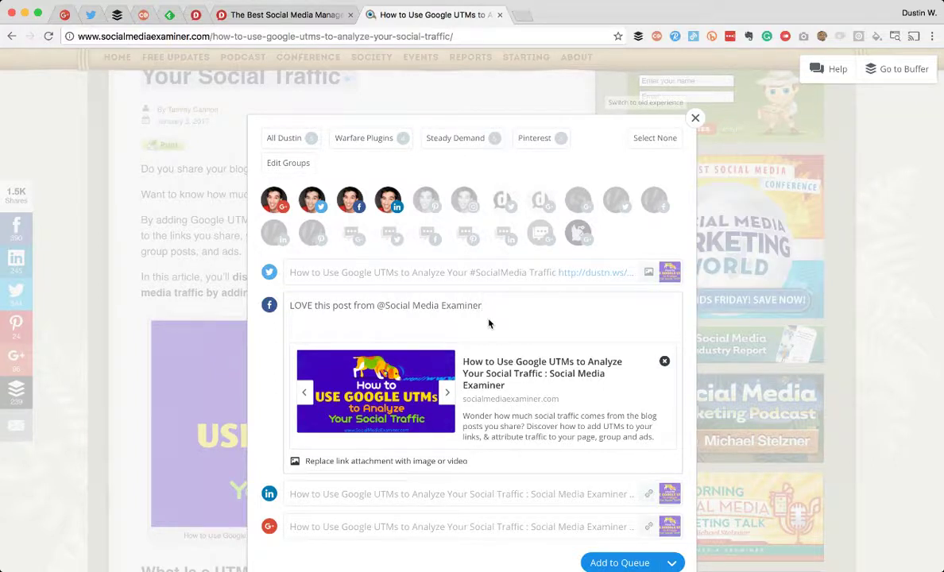
pyautogui.click(386, 308)
pyautogui.press('BackSpace')
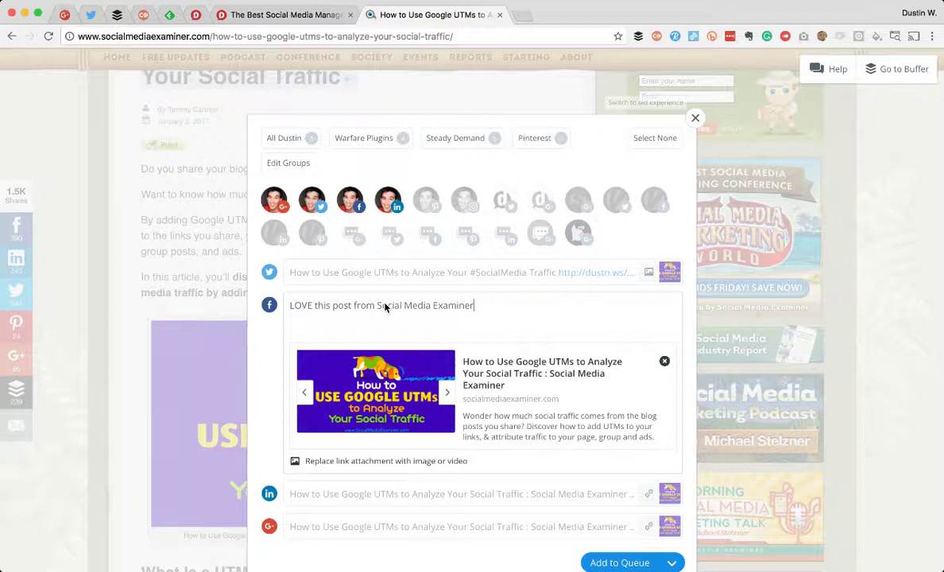
# - Append "--UTMs are extremely important for the savvy marketer." to the Facebook post and close its editor
pyautogui.press('super+Right')
pyautogui.write('--UTM s')
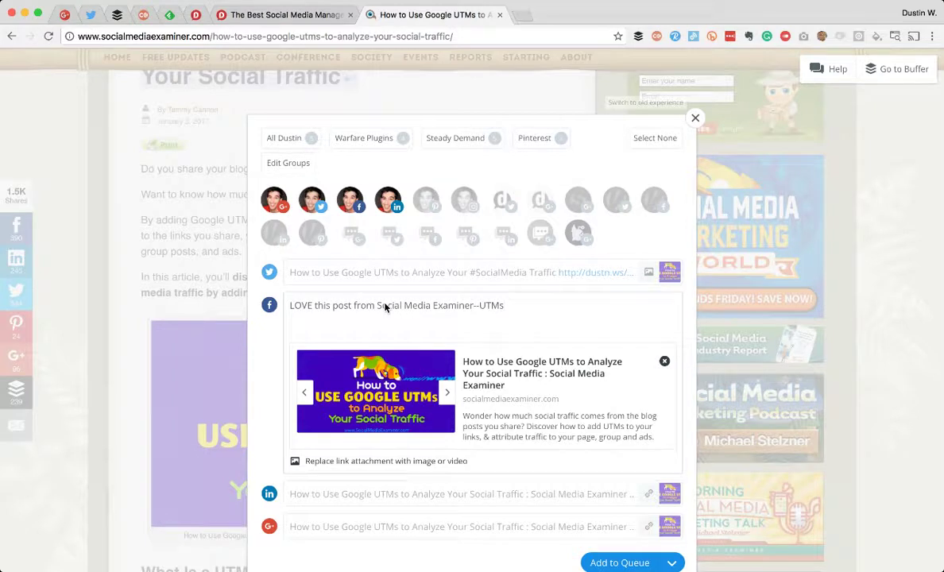
pyautogui.write(' are extremely importa')
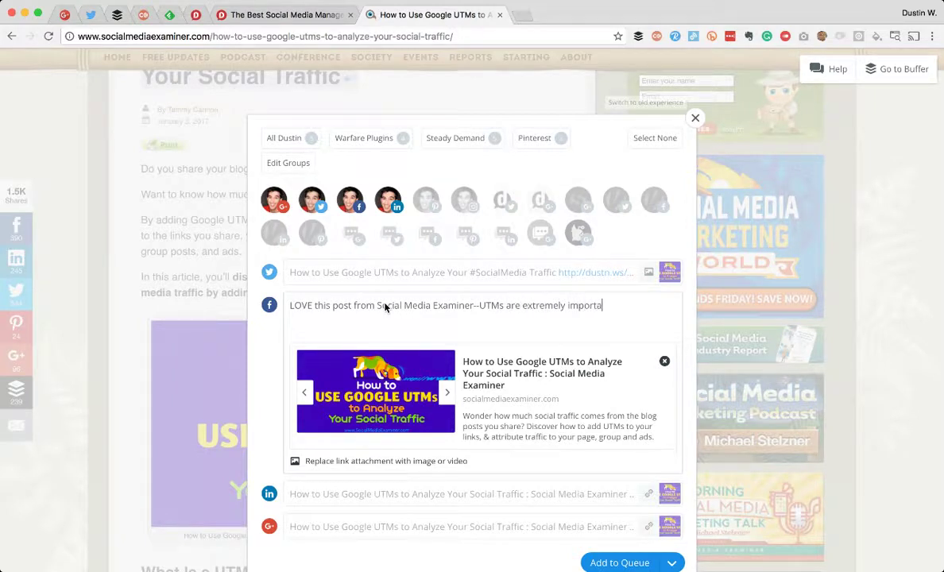
pyautogui.write('nt for the savvy marketer.')
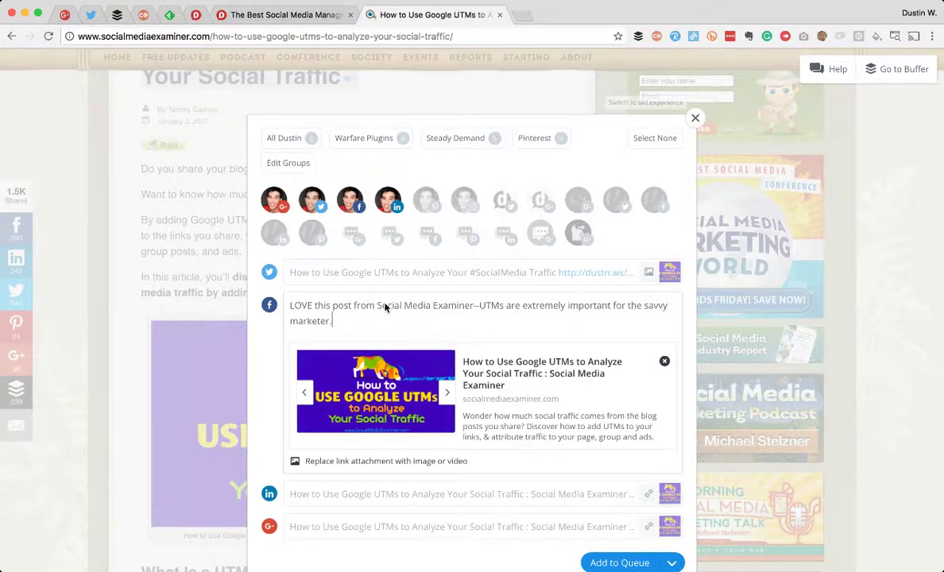
pyautogui.click(242, 311)
pyautogui.scroll(-1, 319, 338)
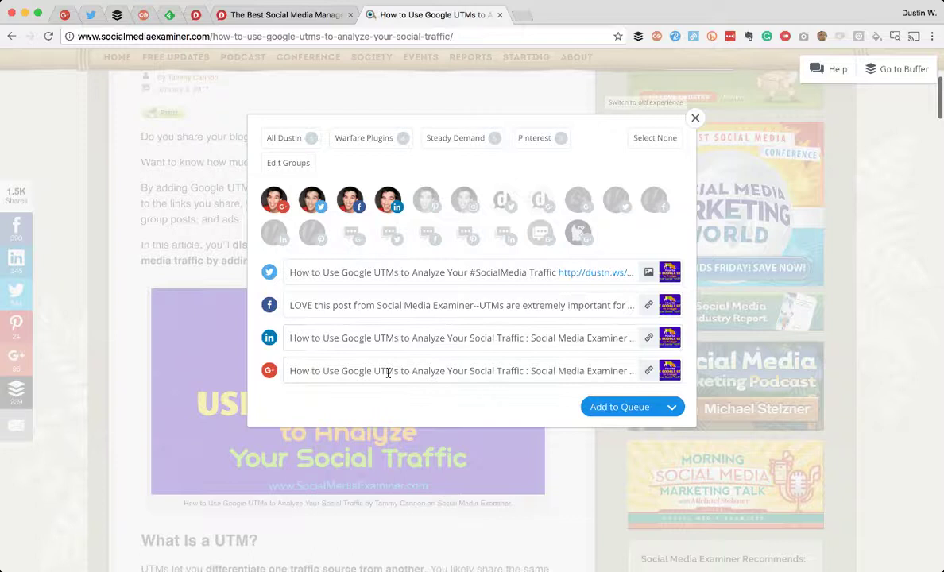
# - Wrap the Google+ post's title in asterisks, drop ": Social Media Examiner" from it, and place the cursor on a new line below the link
pyautogui.click(449, 370)
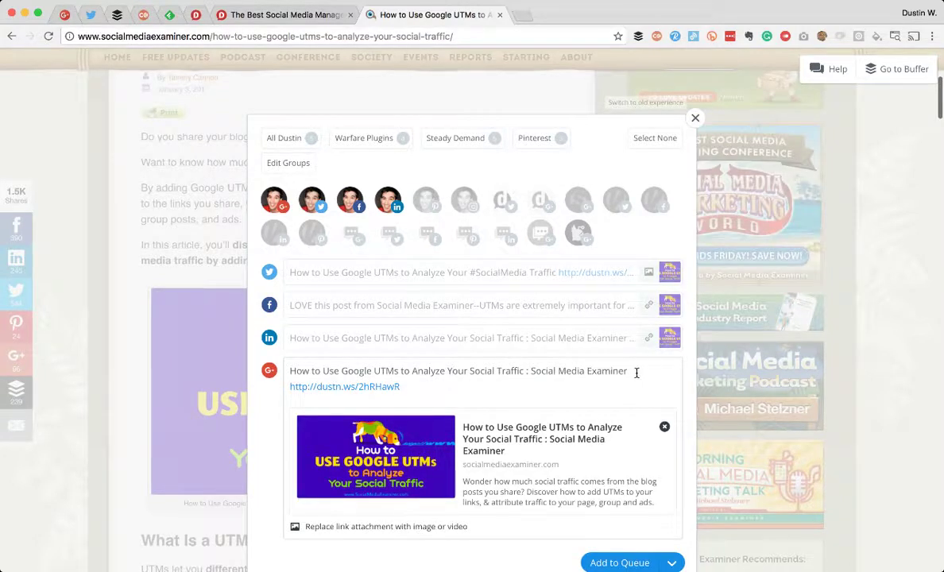
pyautogui.moveTo(636, 371); pyautogui.dragTo(296, 371)
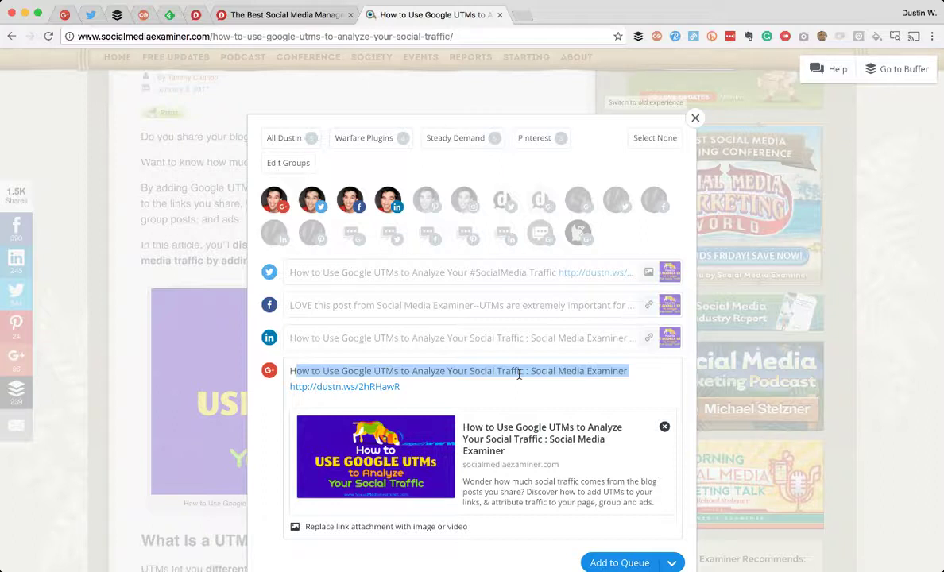
pyautogui.click(519, 374)
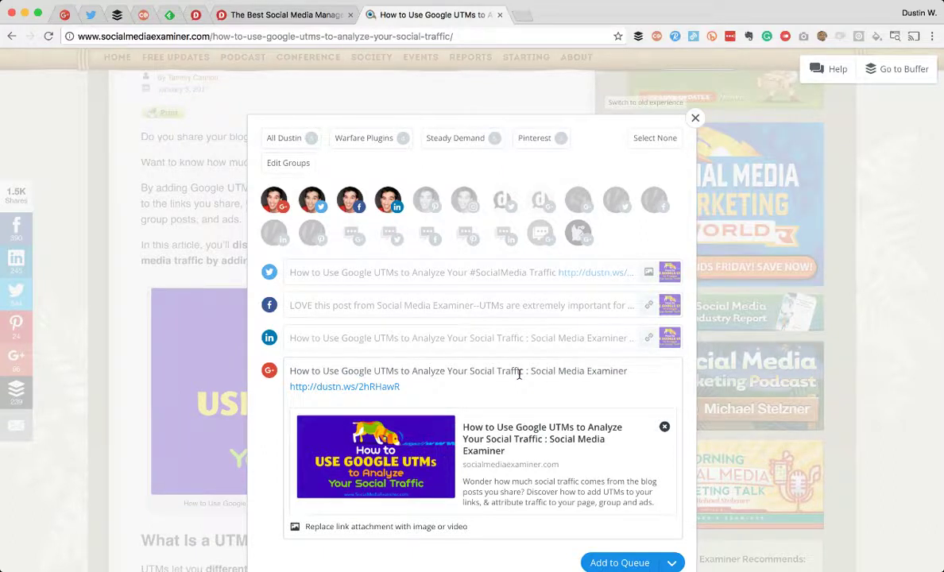
pyautogui.press('super+Left')
pyautogui.write('*')
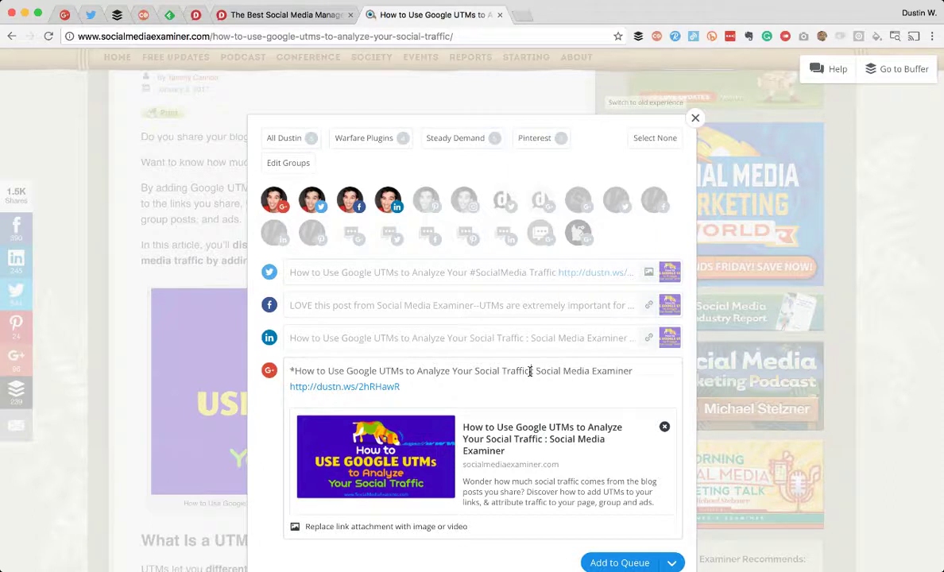
pyautogui.moveTo(531, 371); pyautogui.dragTo(660, 368)
pyautogui.write('*')
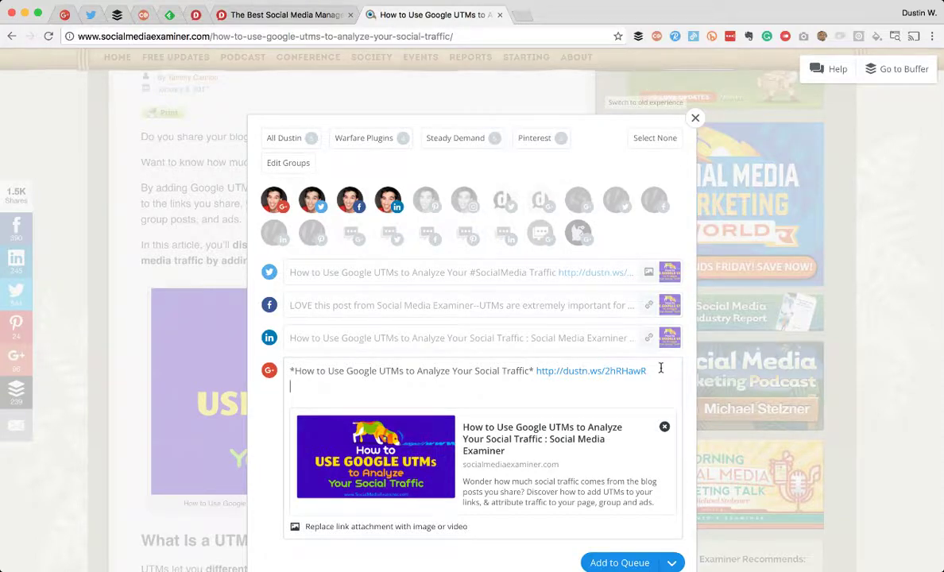
pyautogui.scroll(-5, 135, 263)
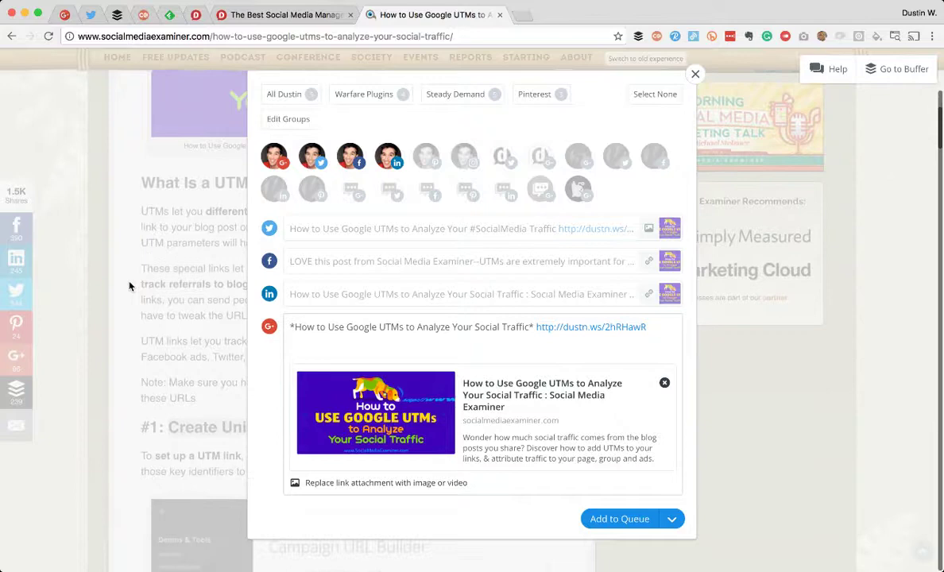
pyautogui.scroll(-3, 129, 286)
pyautogui.moveTo(343, 512); pyautogui.dragTo(577, 516)
pyautogui.scroll(-2, 180, 388)
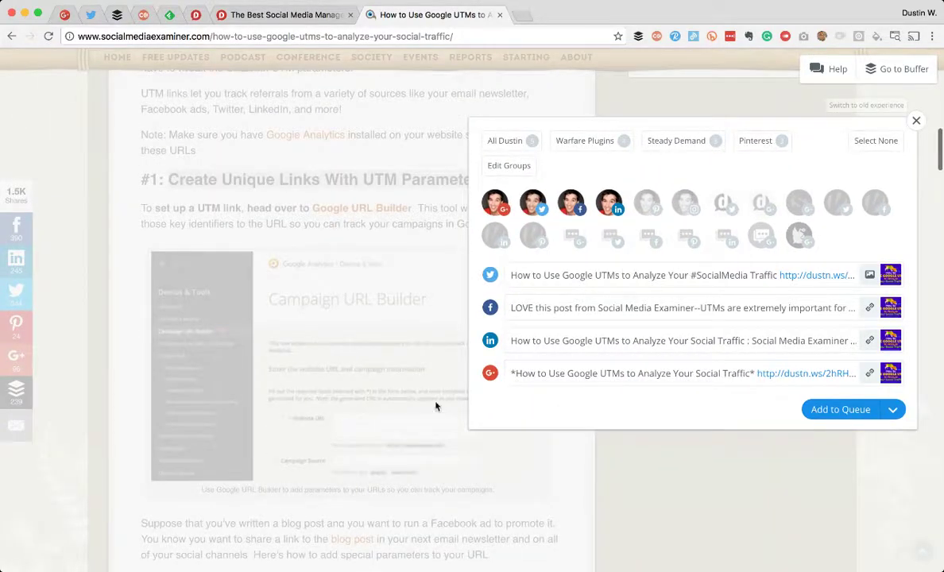
pyautogui.scroll(3, 435, 406)
pyautogui.click(538, 378)
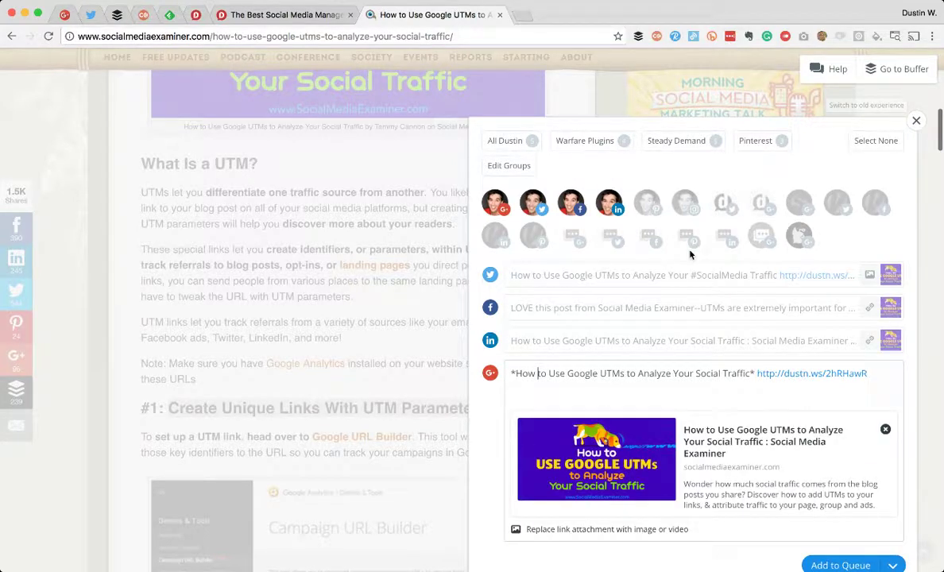
pyautogui.moveTo(698, 171); pyautogui.dragTo(445, 122)
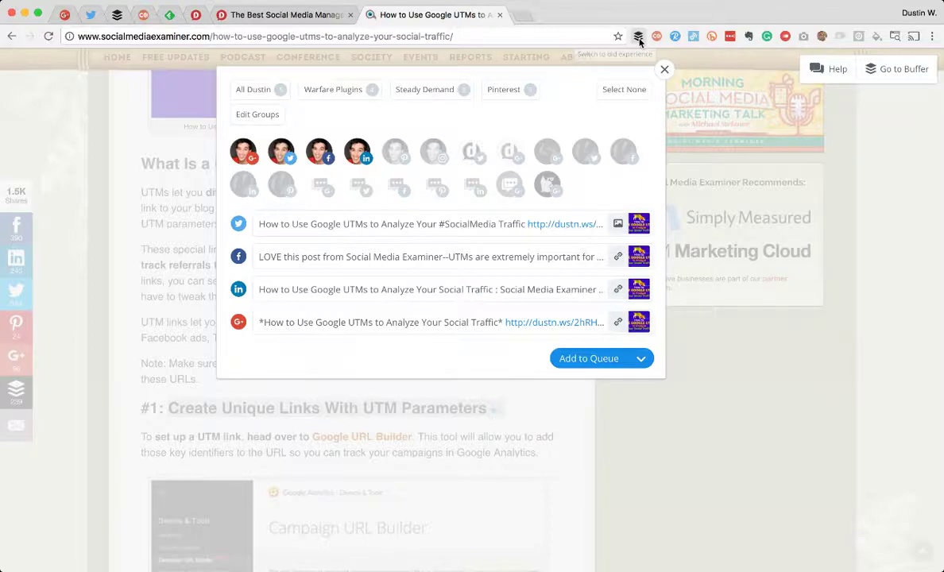
# - Hide the composer and copy the article sentence "The first step is to add the URL of your blog post to the Website URL box."
pyautogui.click(639, 40)
pyautogui.scroll(-5, 476, 449)
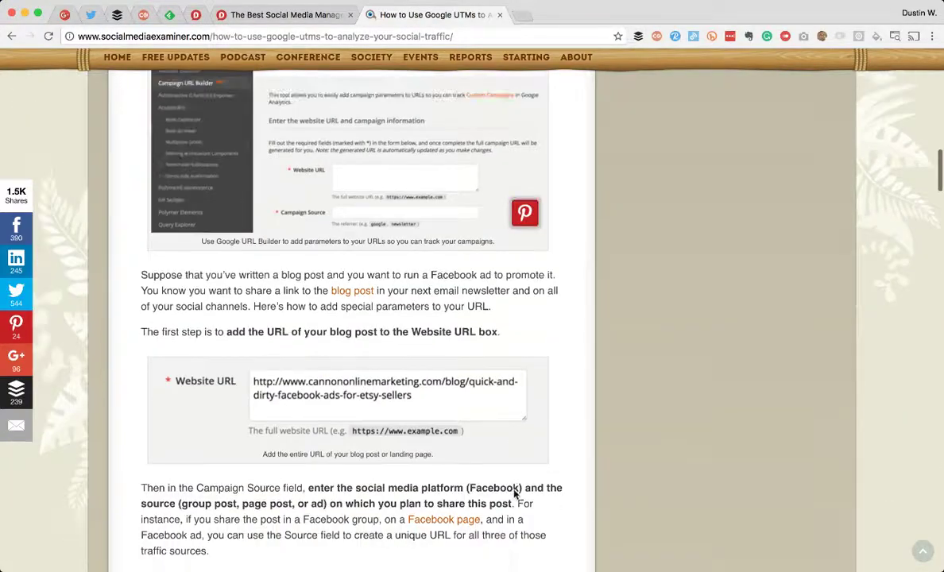
pyautogui.scroll(-3, 515, 494)
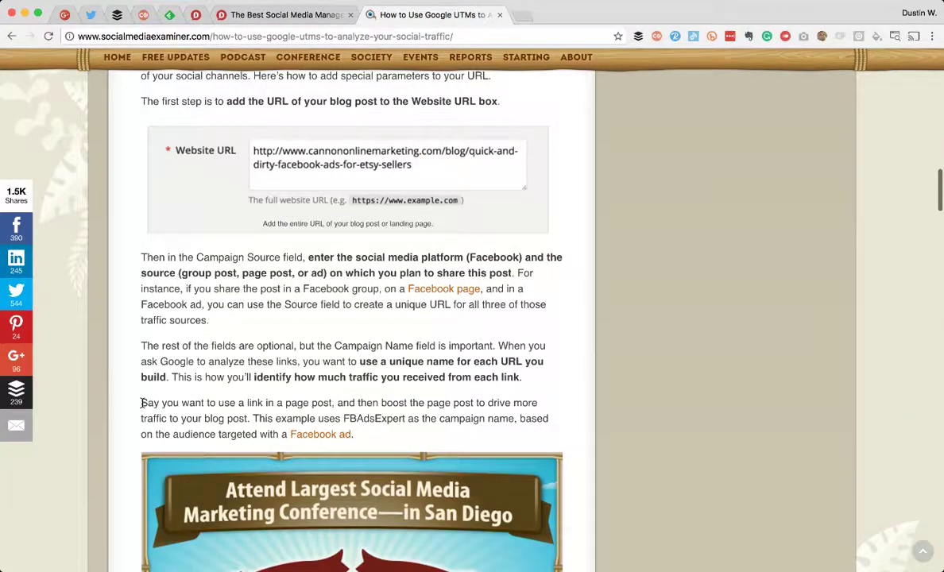
pyautogui.moveTo(142, 403); pyautogui.dragTo(257, 418)
pyautogui.scroll(3, 314, 403)
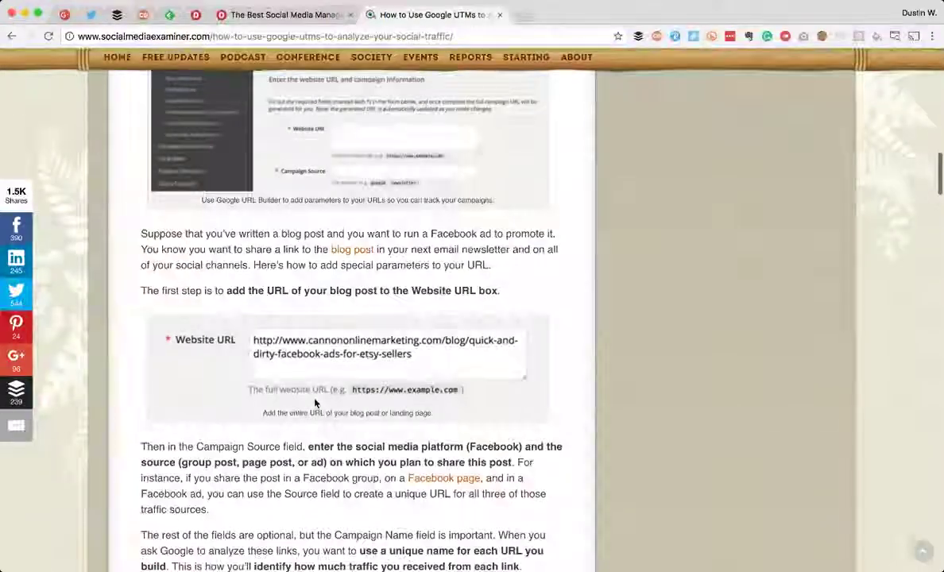
pyautogui.moveTo(140, 291); pyautogui.dragTo(581, 292)
pyautogui.press('super+c')
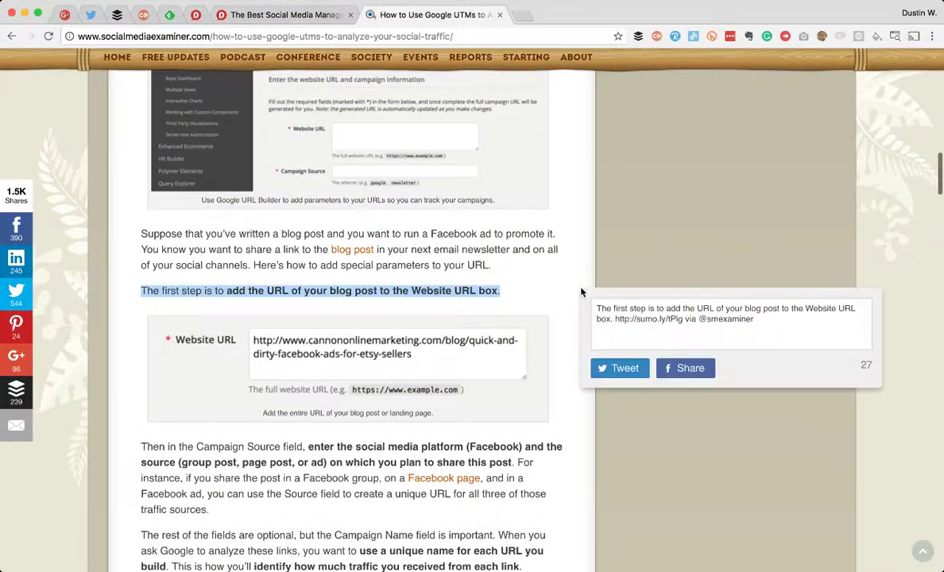
# - Reopen the composer and paste the copied sentence on the line below the title in the Google+ post
pyautogui.click(637, 37)
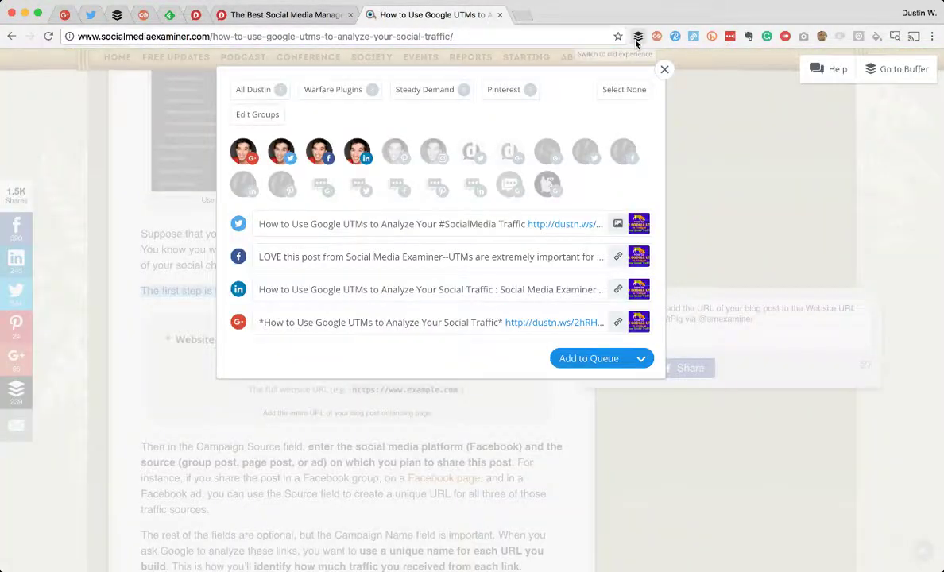
pyautogui.click(305, 325)
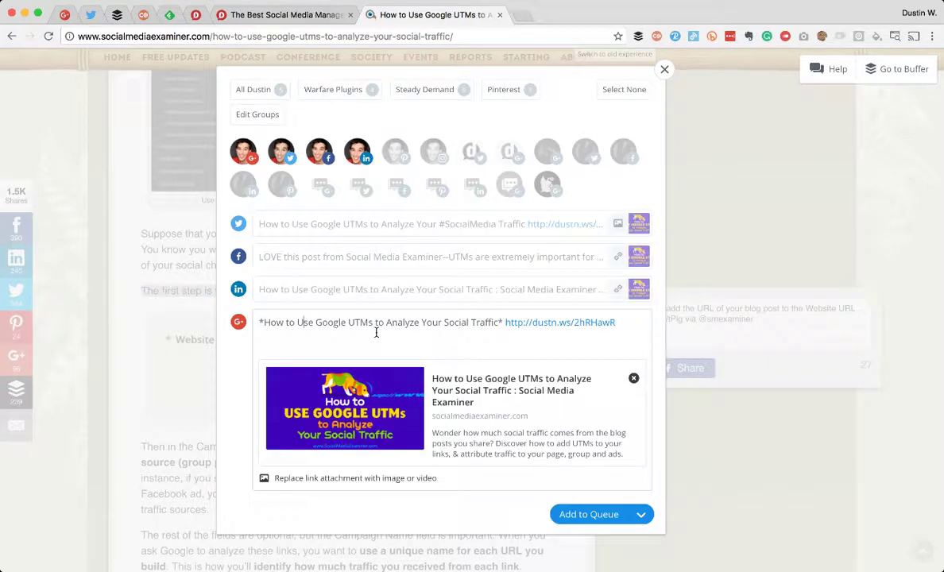
pyautogui.click(449, 337)
pyautogui.press('super+v')
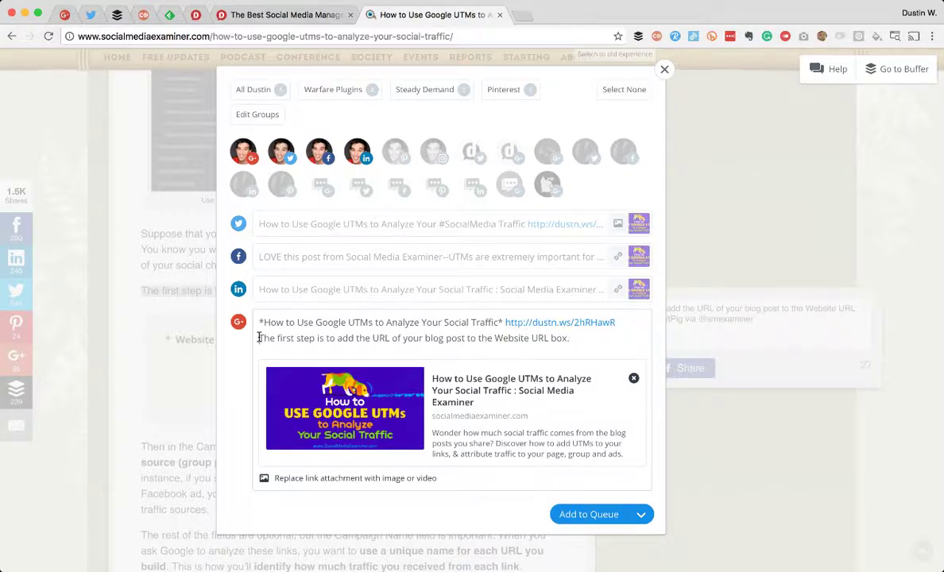
pyautogui.click(638, 36)
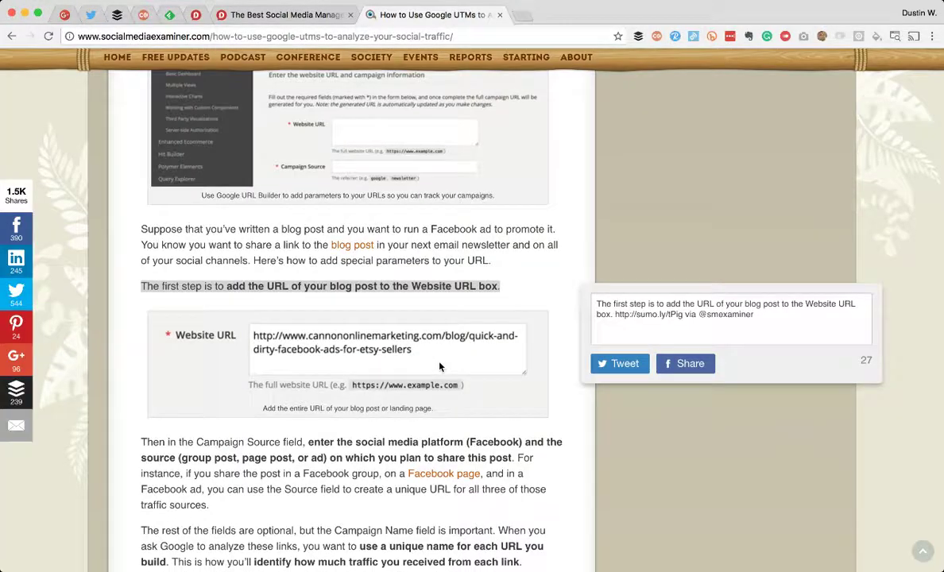
pyautogui.scroll(-5, 407, 335)
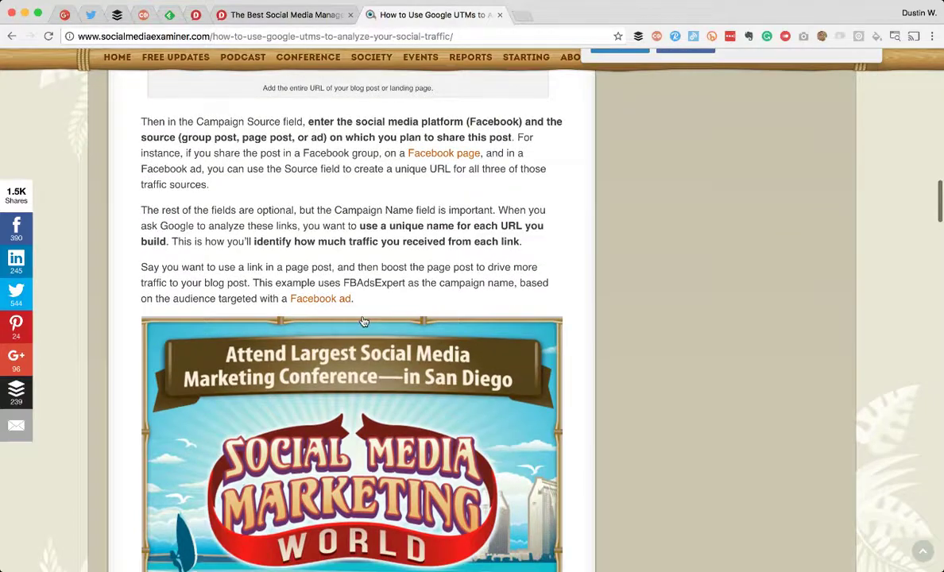
pyautogui.scroll(-11, 364, 321)
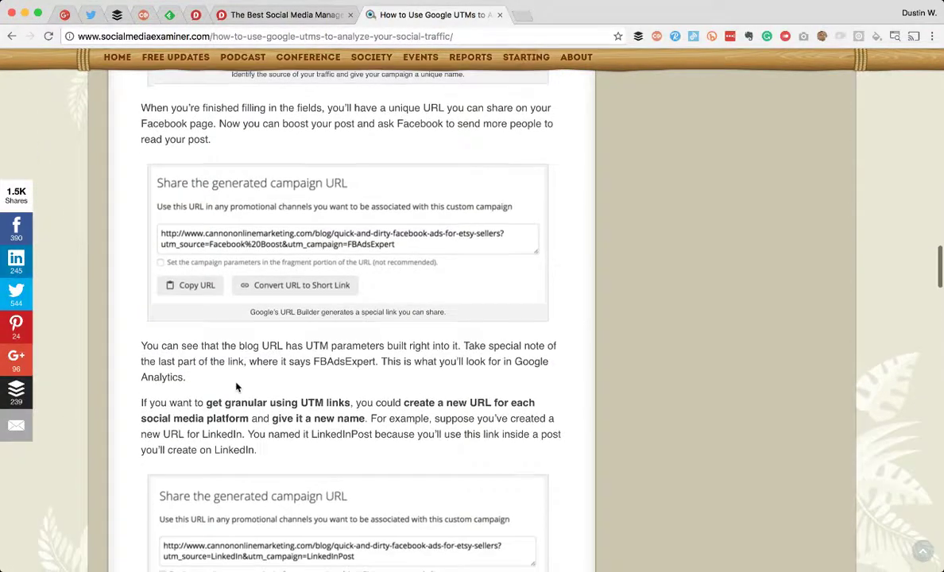
pyautogui.click(638, 37)
# - Add the text "Insert really good insight here." after a blank line in the Google+ post and close its editor
pyautogui.press('Return')
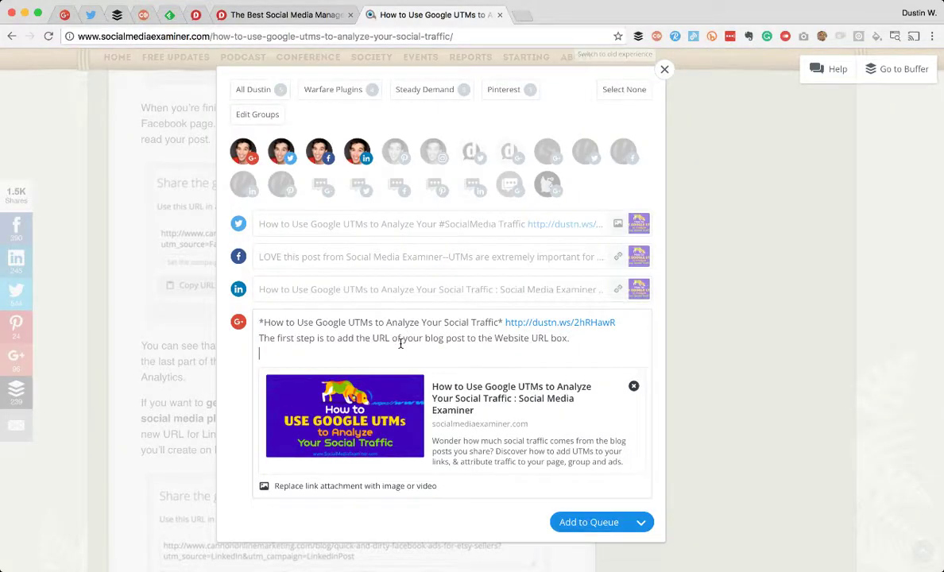
pyautogui.press('Return')
pyautogui.write('fro')
pyautogui.press('BackSpace')
pyautogui.press('BackSpace')
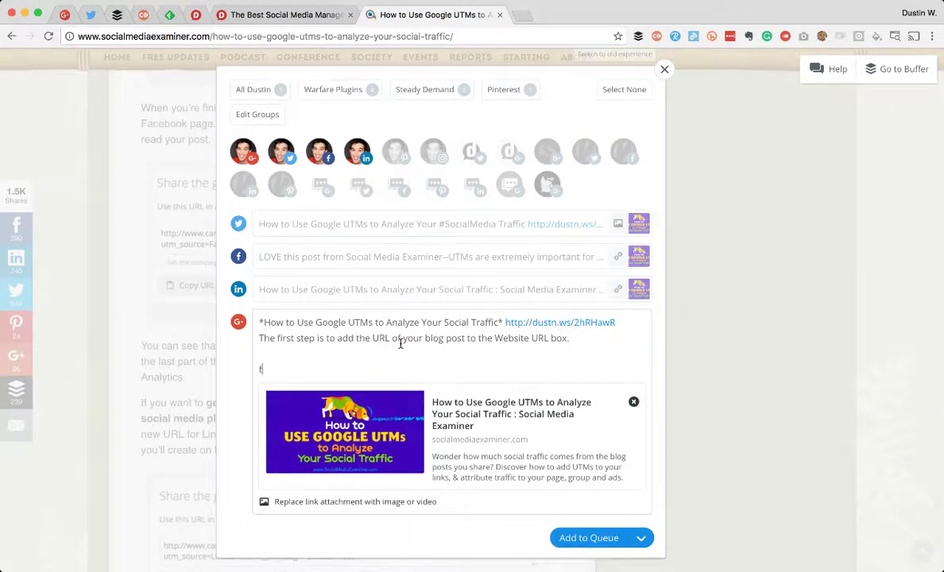
pyautogui.press('BackSpace')
pyautogui.write('Insert really good insight')
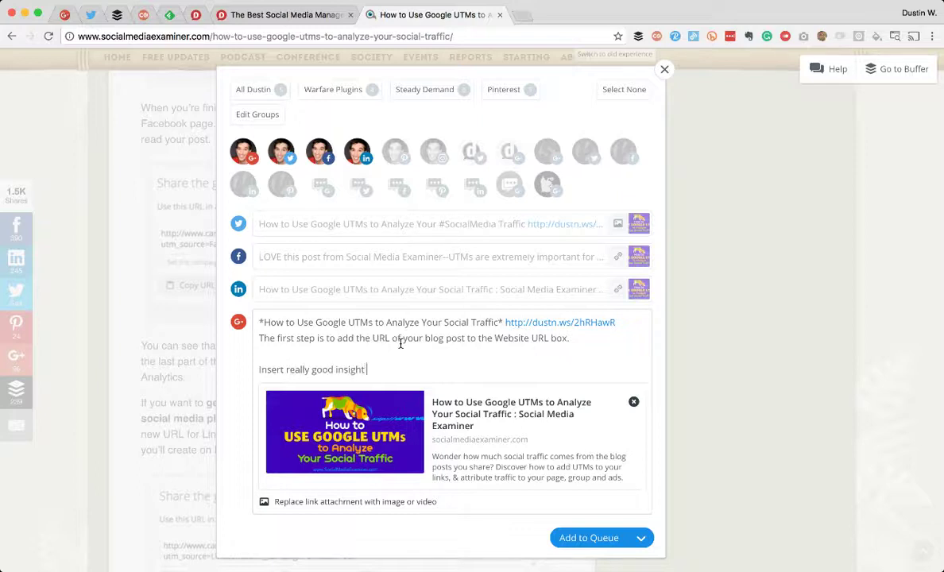
pyautogui.write(' here.')
pyautogui.moveTo(562, 83)
pyautogui.mouseDown()
pyautogui.moveTo(611, 74)
pyautogui.moveTo(579, 76)
pyautogui.mouseUp()
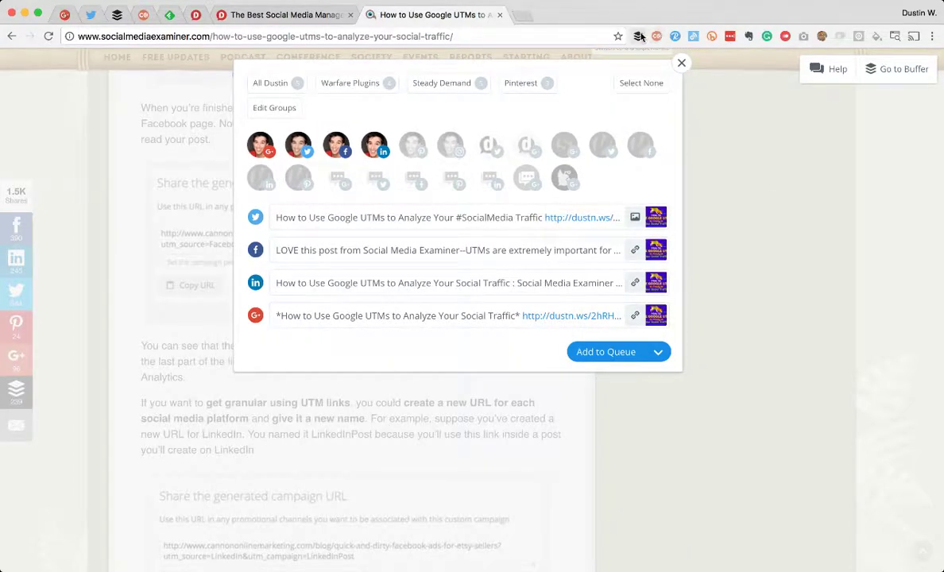
pyautogui.click(680, 62)
pyautogui.scroll(-5, 477, 307)
pyautogui.scroll(-8, 478, 308)
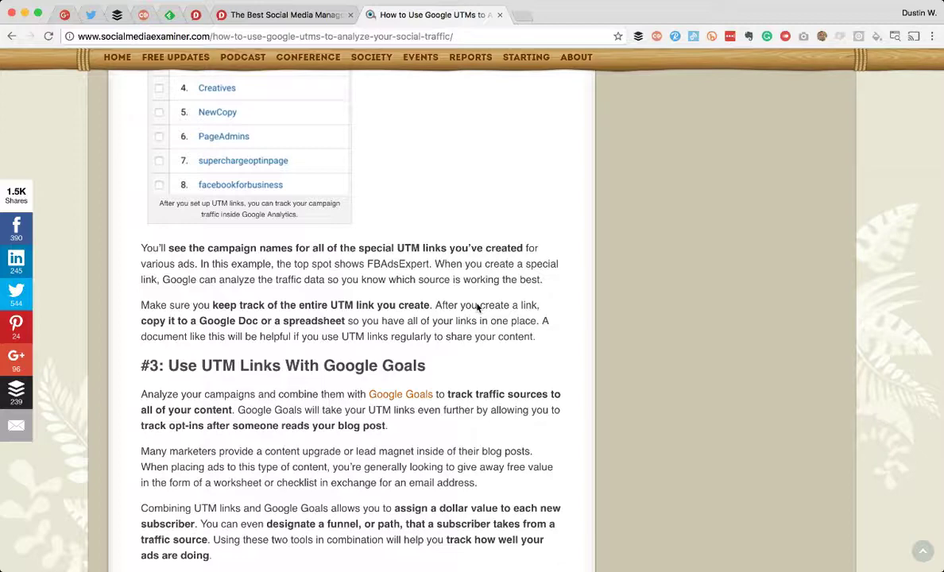
pyautogui.click(638, 35)
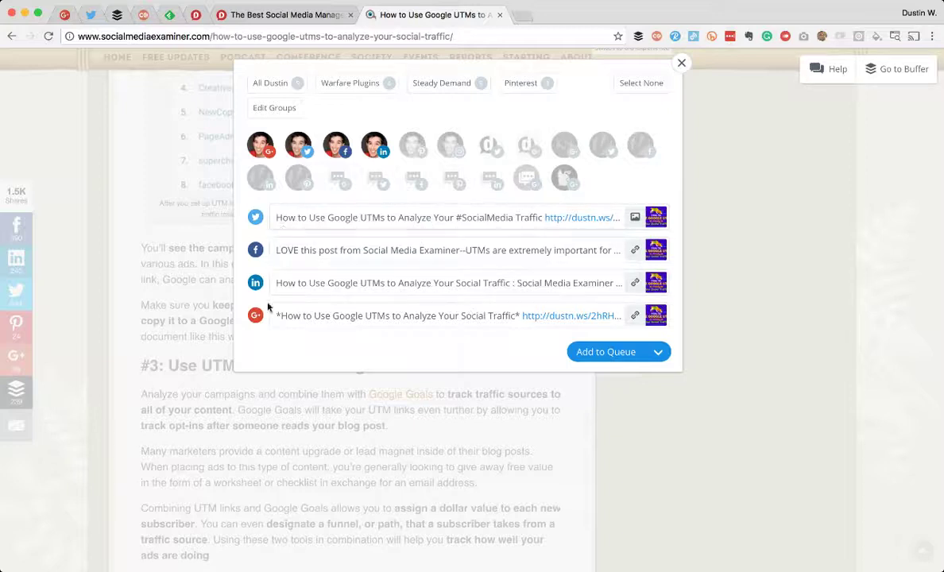
# - Review the finished Google+, Twitter and Facebook posts, then check the available alternatives to Add to Queue without choosing one
pyautogui.click(449, 316)
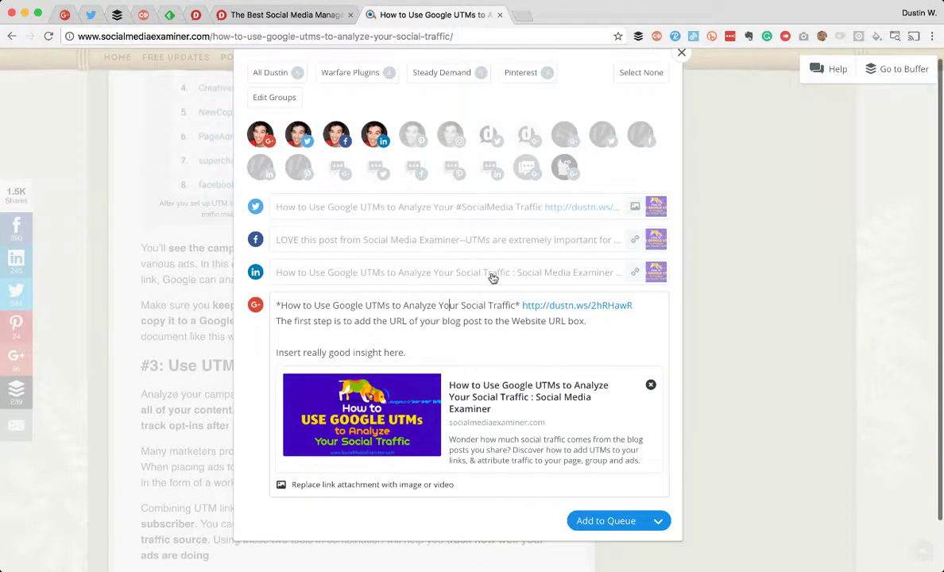
pyautogui.click(418, 207)
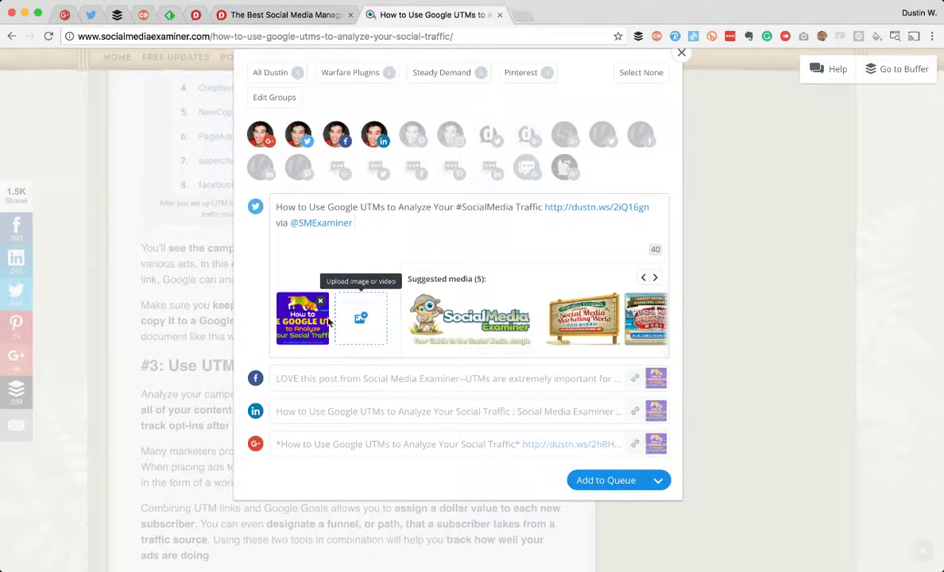
pyautogui.click(415, 379)
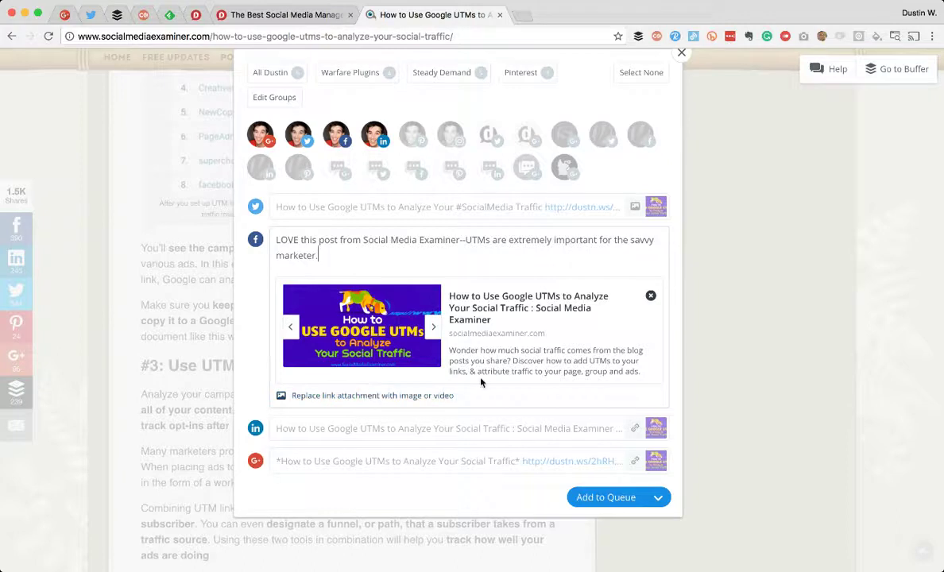
pyautogui.click(246, 275)
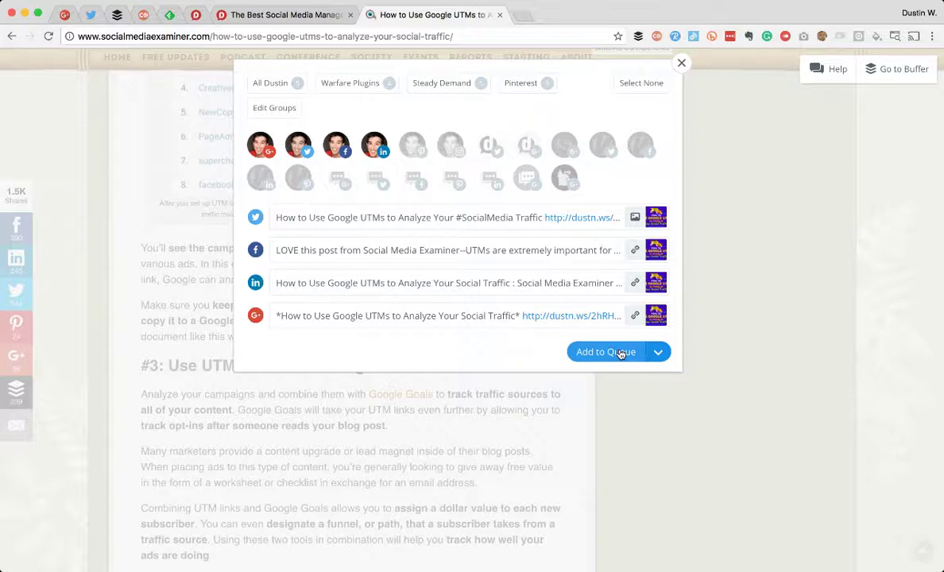
pyautogui.click(658, 352)
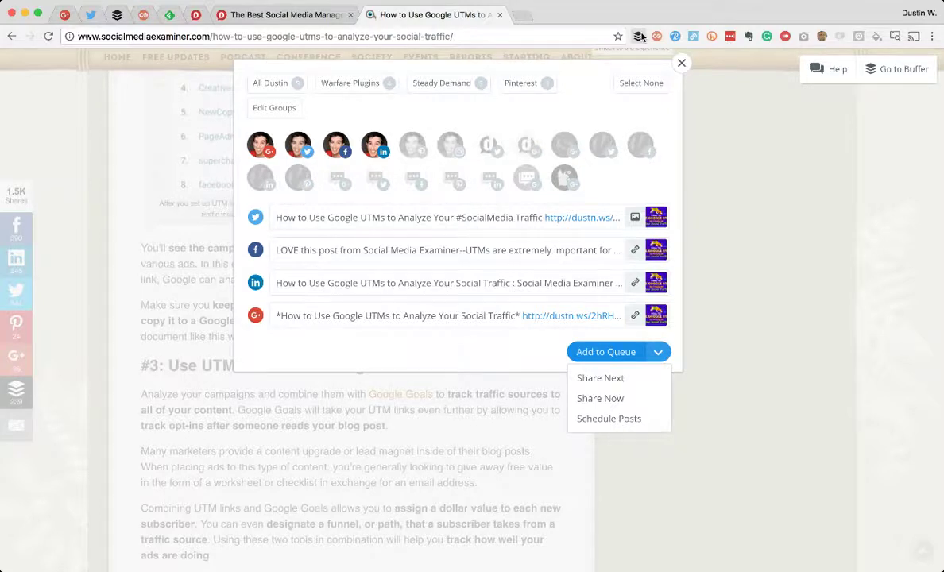
pyautogui.click(648, 185)
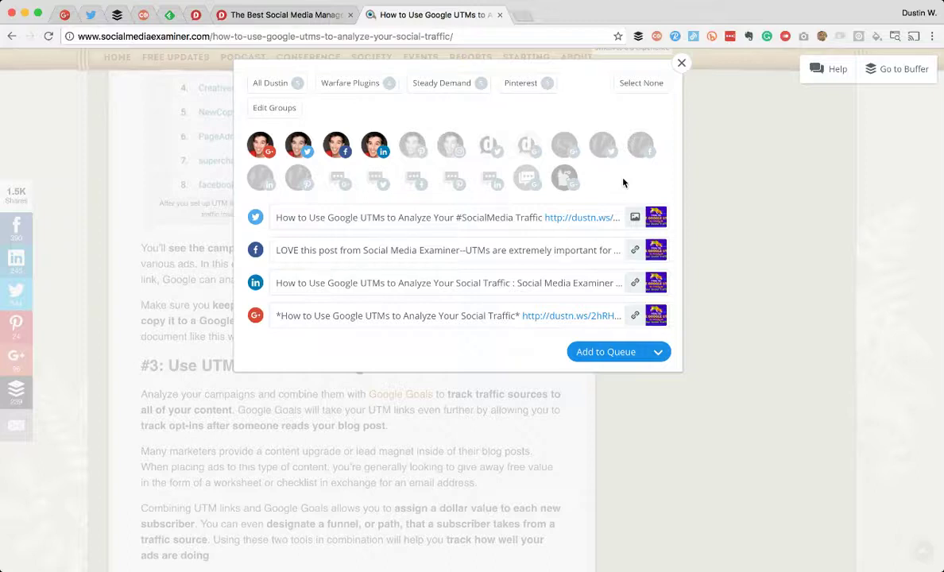
# - Hide the composer and look through the Buffer section of the social media management tools article on dustn.tv
pyautogui.click(638, 36)
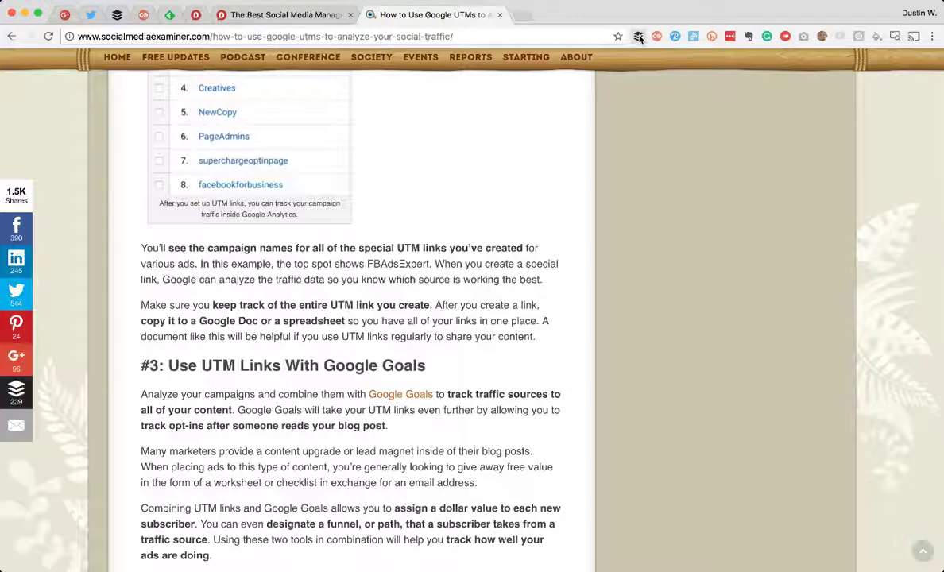
pyautogui.click(292, 15)
pyautogui.scroll(-5, 615, 269)
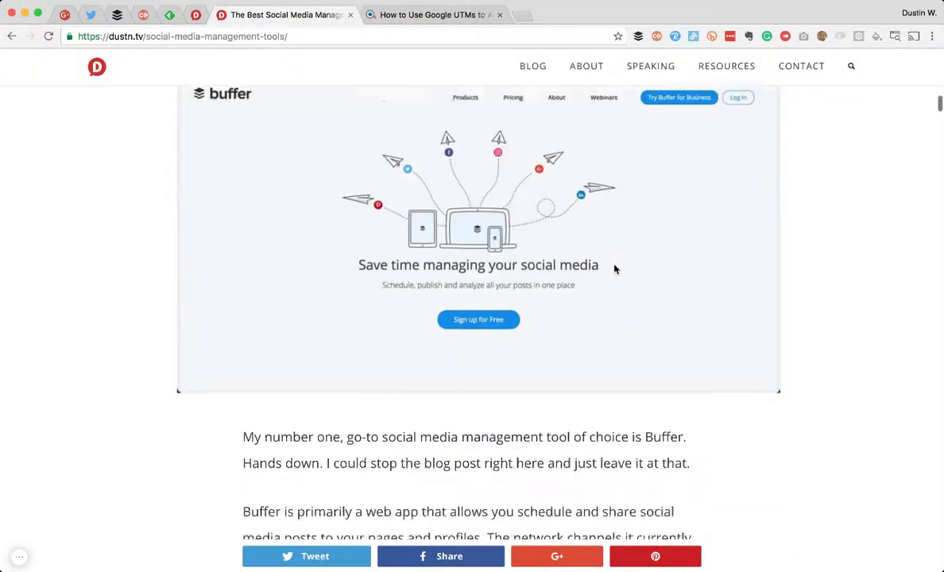
pyautogui.scroll(-1, 615, 268)
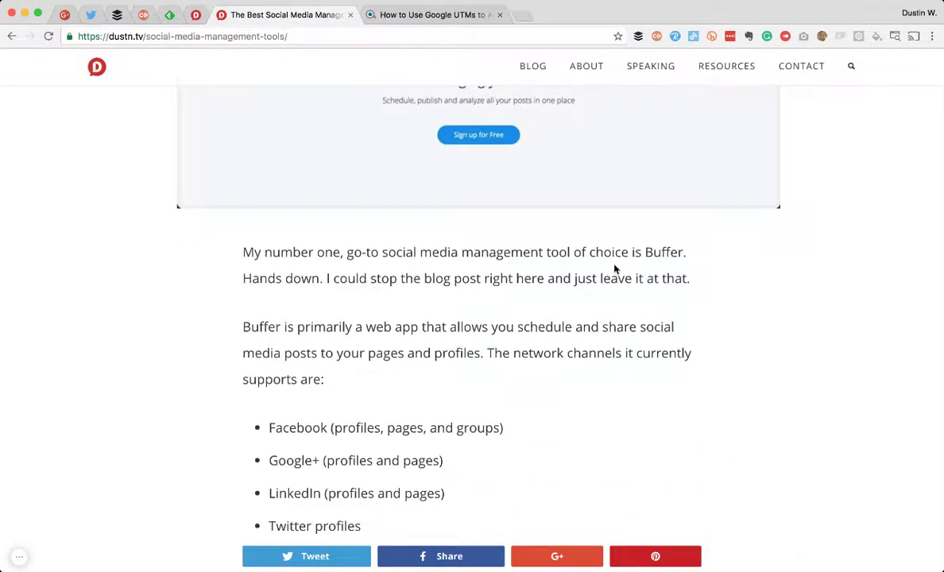
pyautogui.click(312, 35)
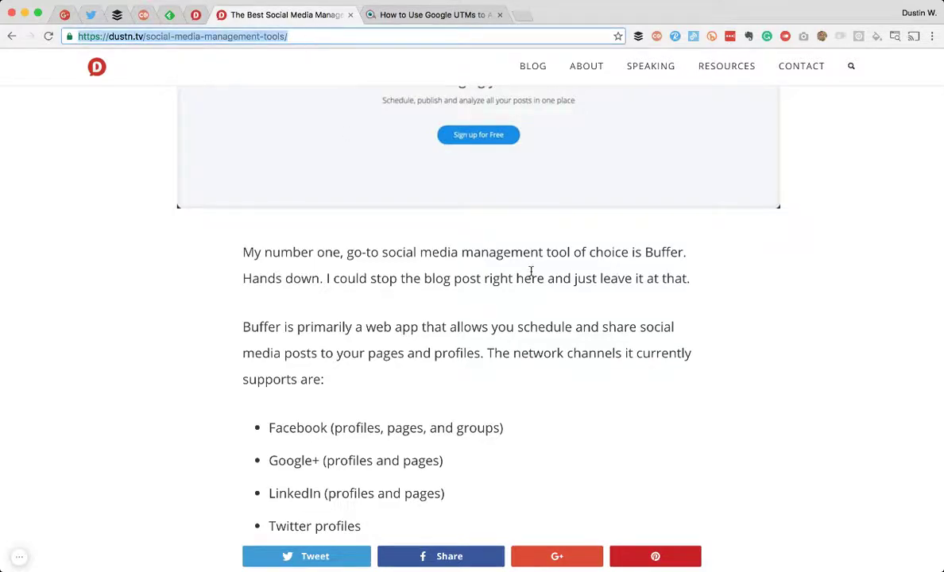
pyautogui.scroll(10, 530, 271)
pyautogui.scroll(8, 531, 271)
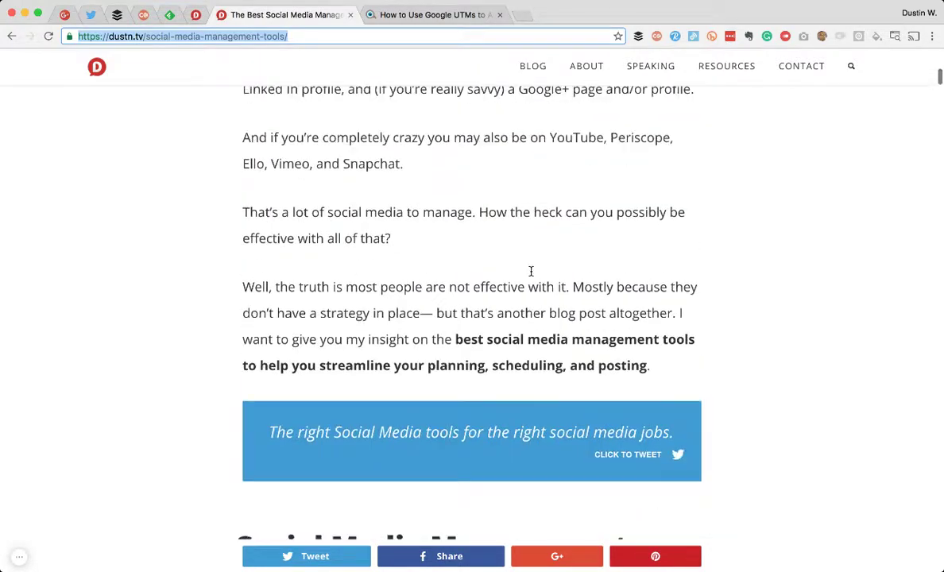
pyautogui.scroll(-7, 531, 271)
pyautogui.scroll(-7, 531, 271)
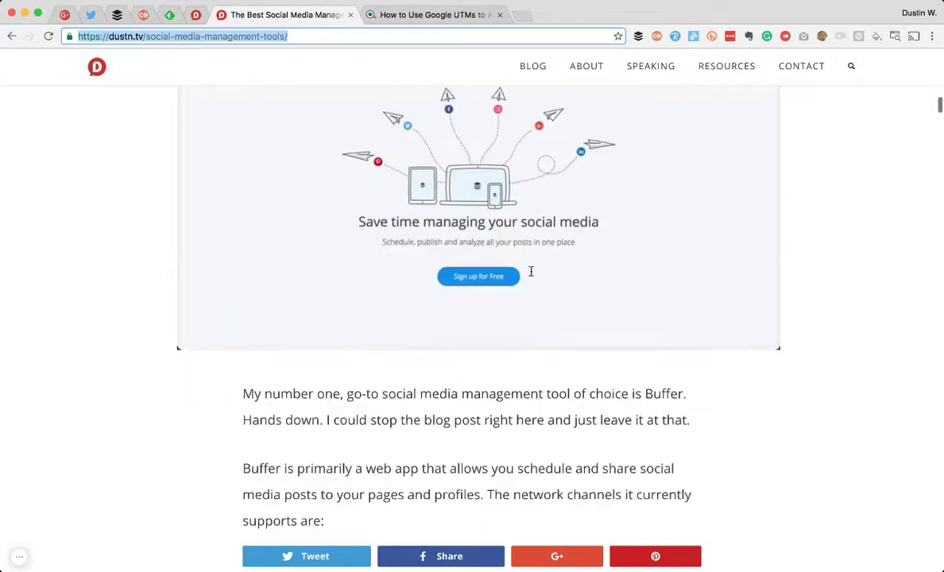